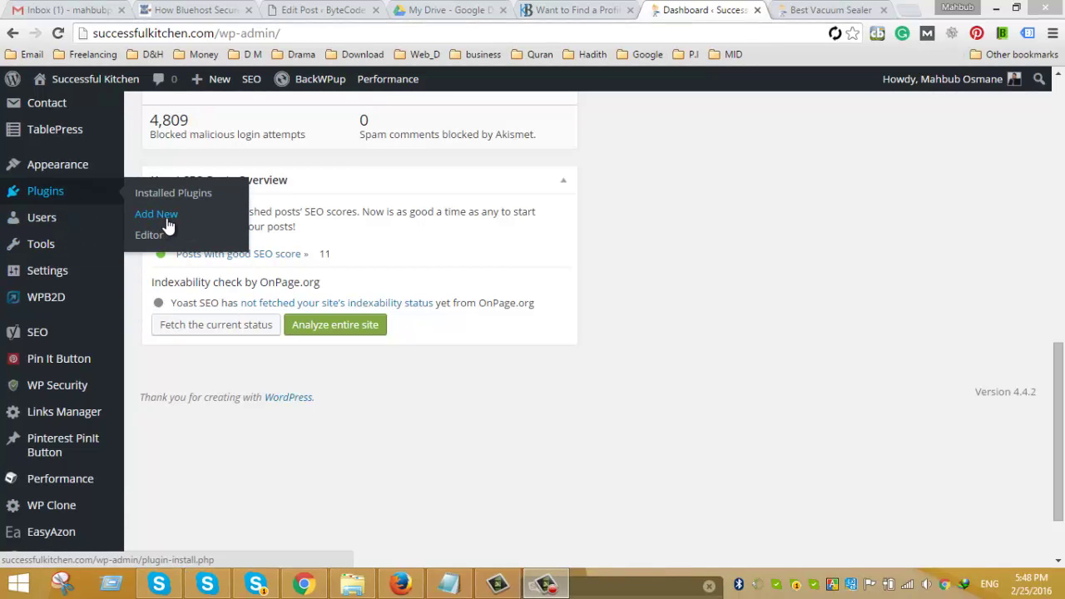
Step: Open the Add Plugins page in a new browser tab
middle_click(168, 225)
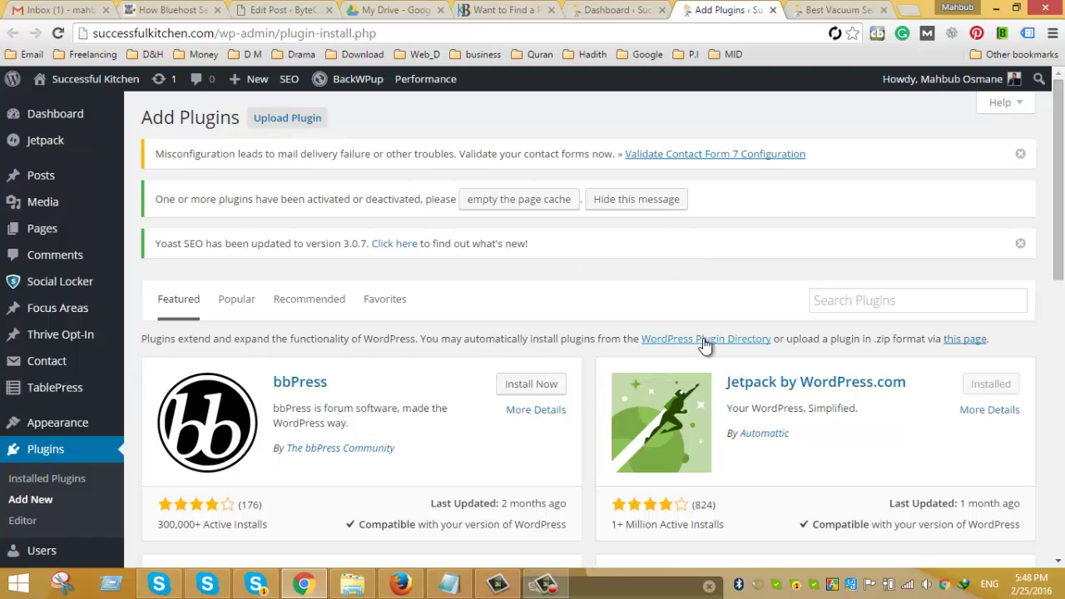
Step: Search the available plugins for 'Shortcodes Ultimate'
scroll(701, 342, down, 1)
click(848, 222)
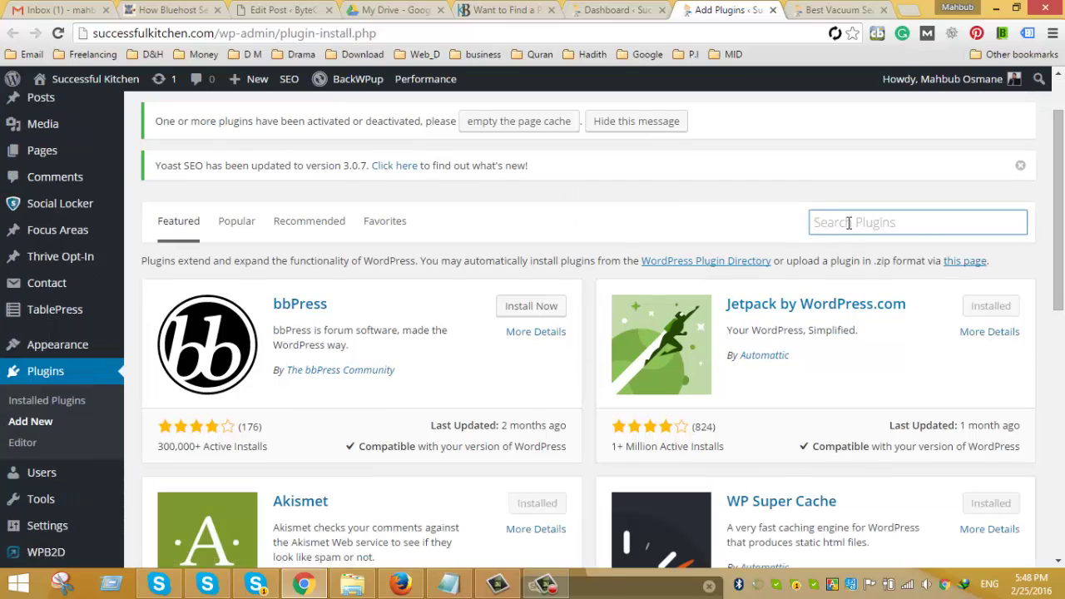
text(Shortcodes Ultimate)
click(854, 241)
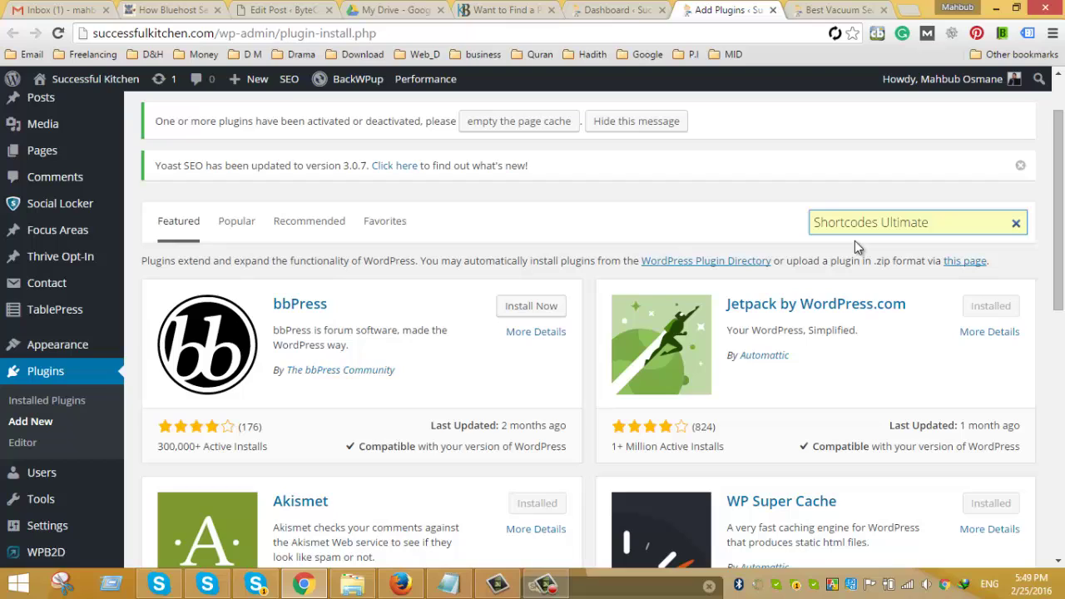
key(Return)
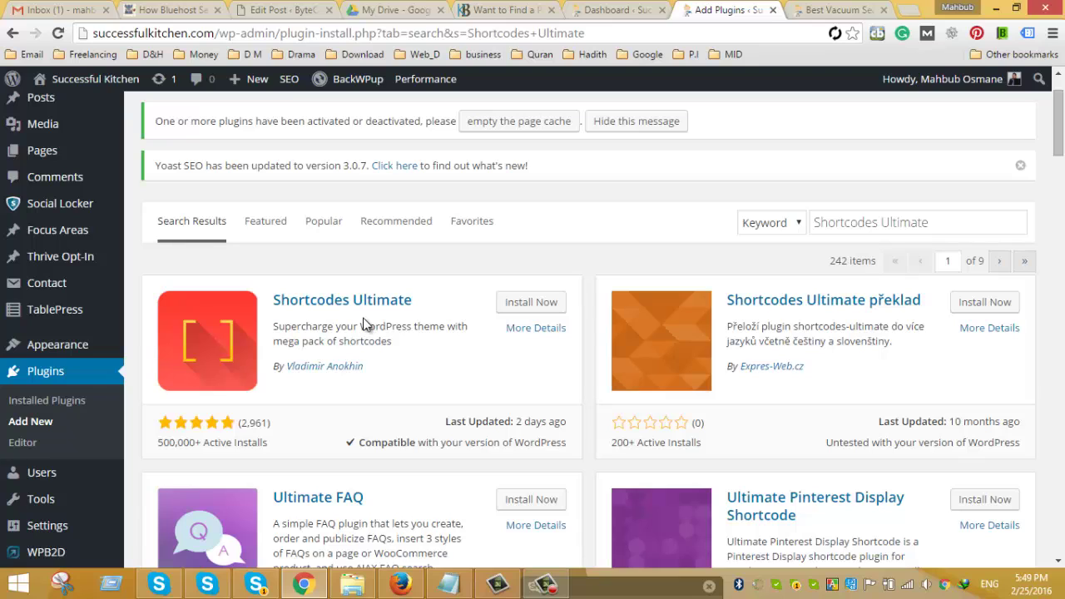
Step: Install and activate the Shortcodes Ultimate 4.9.9 plugin
click(545, 306)
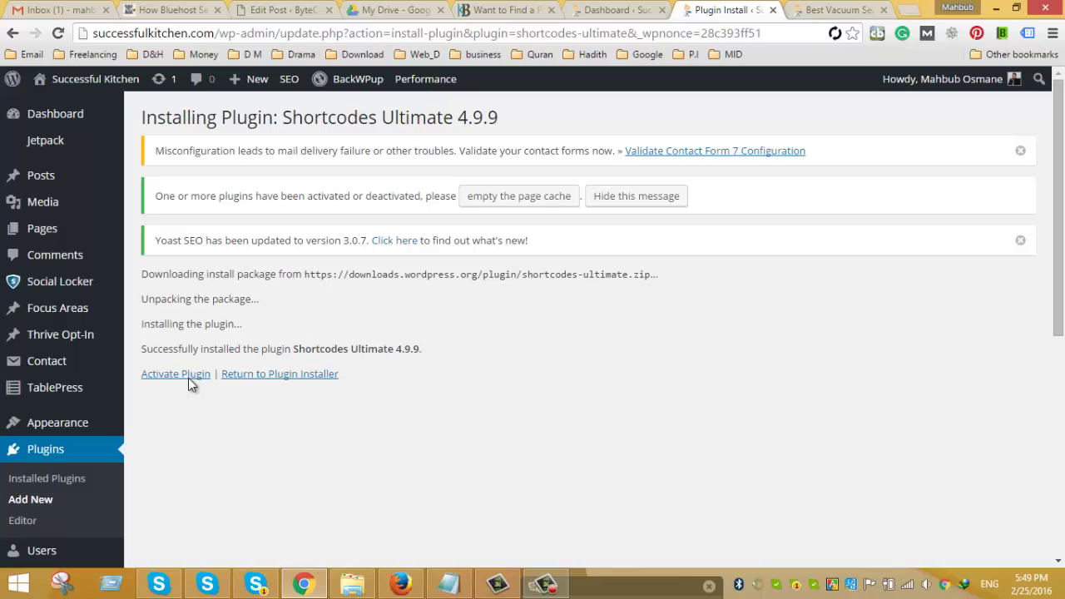
click(189, 378)
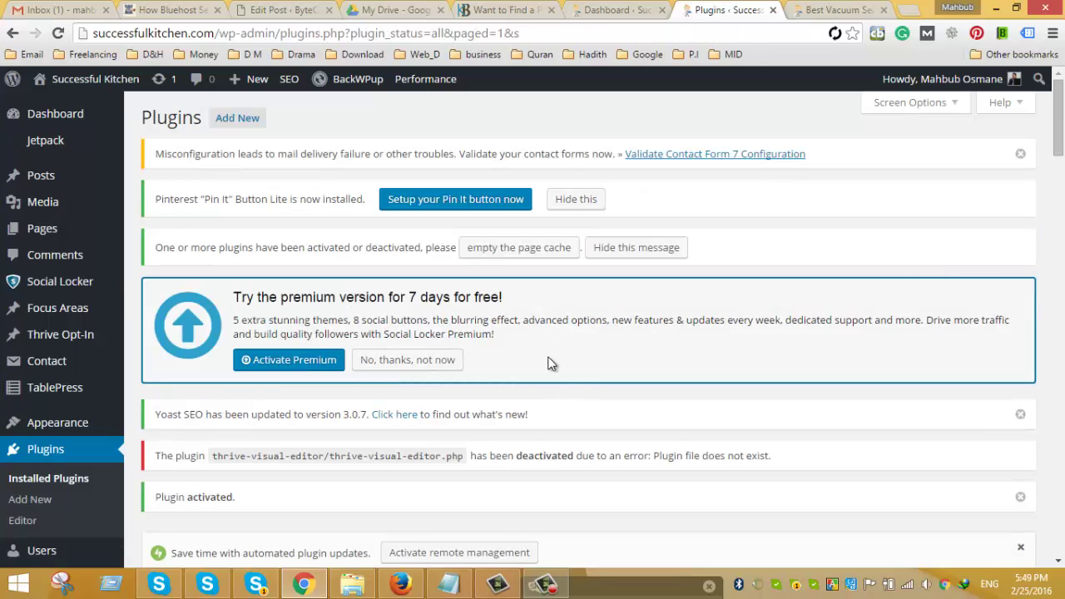
Step: Scroll the Plugins list to confirm Shortcodes Ultimate is listed as active
scroll(548, 363, down, 2)
scroll(366, 371, down, 5)
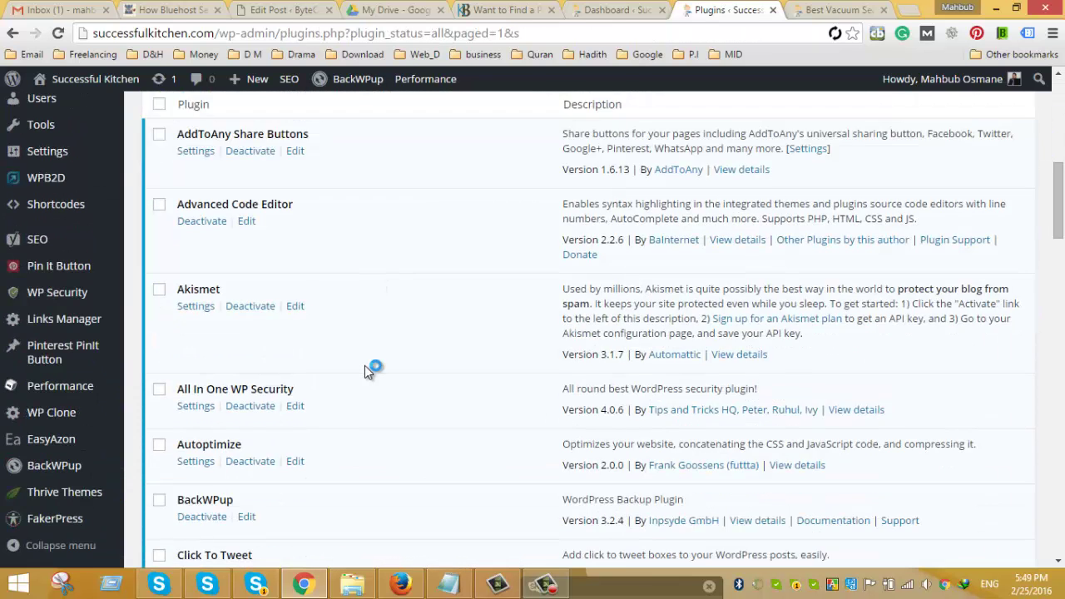
scroll(366, 370, down, 1)
scroll(364, 372, down, 1)
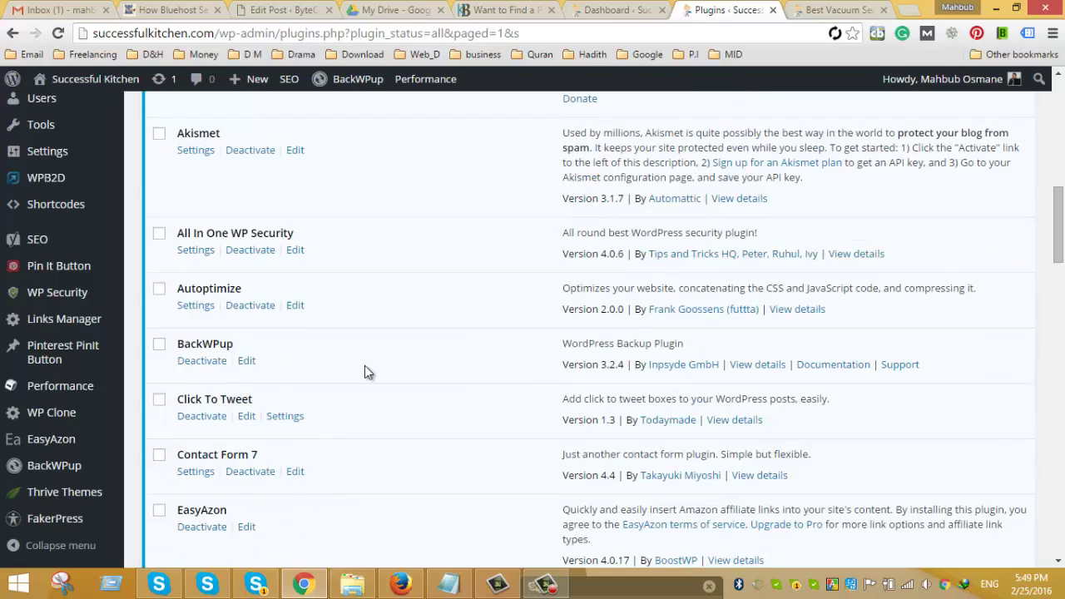
scroll(365, 372, down, 1)
scroll(365, 372, down, 1)
scroll(364, 372, down, 3)
scroll(364, 371, down, 1)
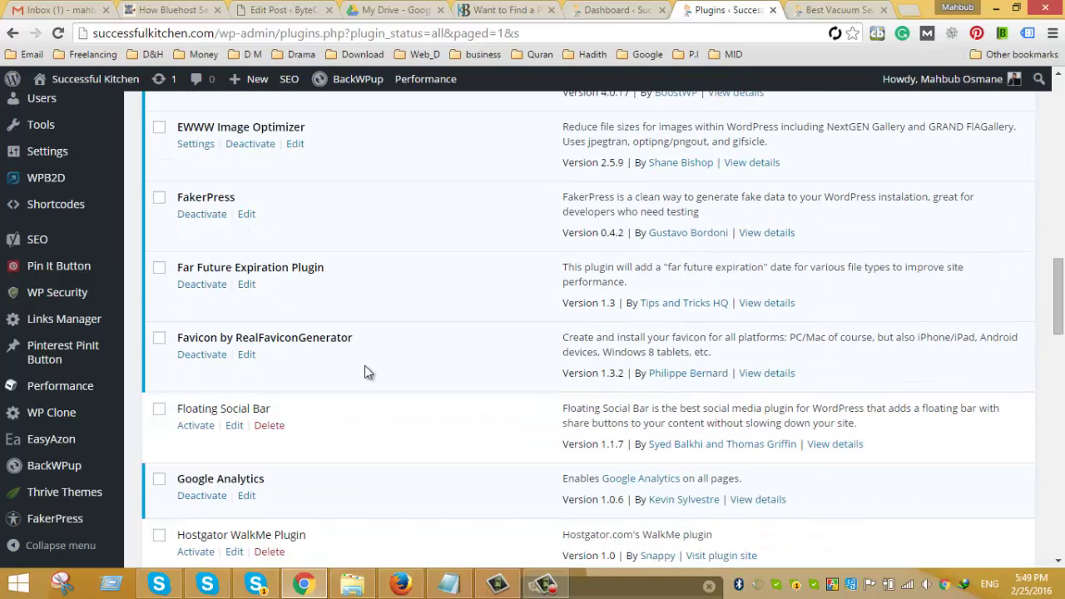
scroll(365, 372, down, 2)
scroll(365, 372, down, 3)
scroll(365, 372, down, 2)
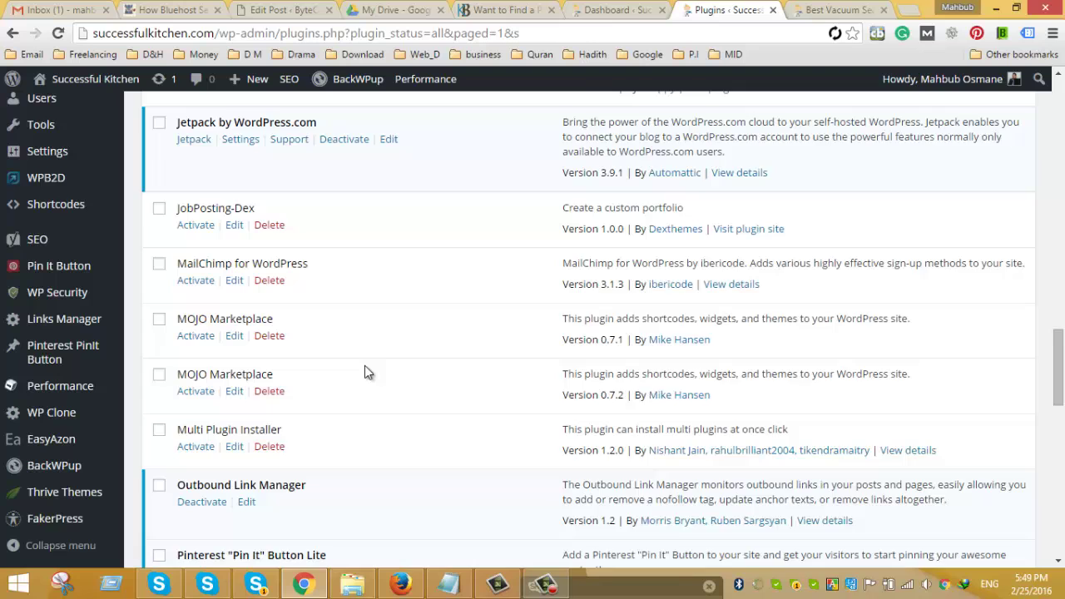
scroll(364, 372, down, 2)
scroll(364, 372, down, 1)
scroll(364, 372, down, 1)
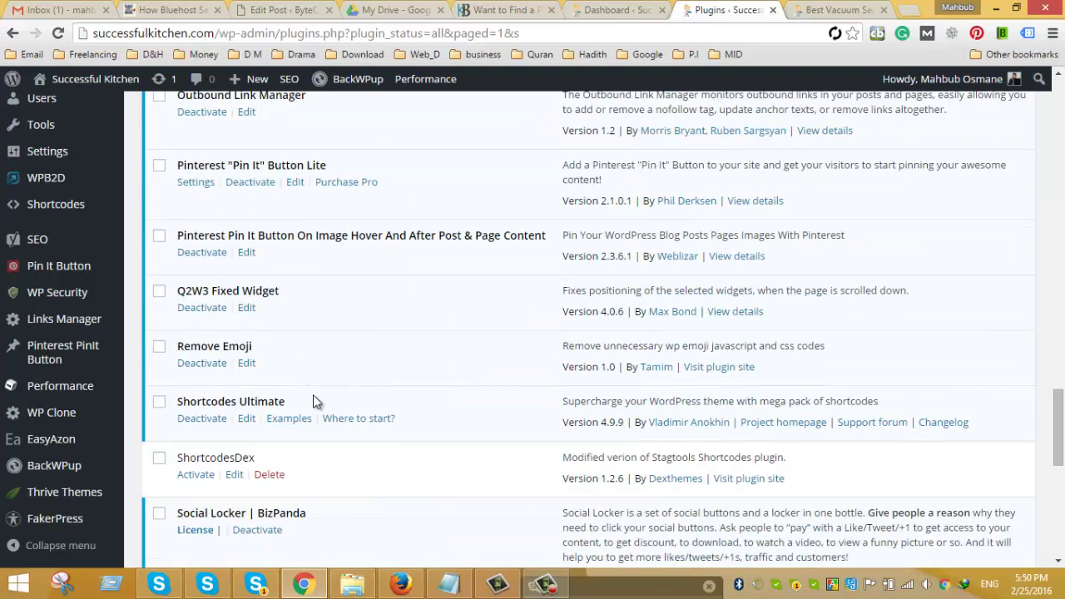
Step: Open the Shortcodes Ultimate Settings page in a separate tab
click(104, 358)
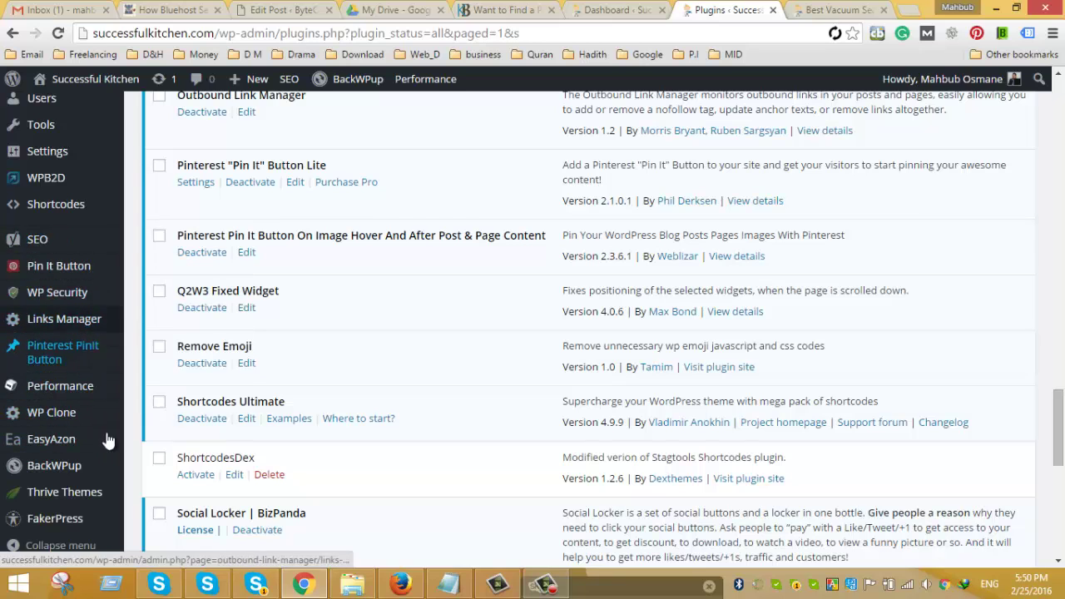
scroll(156, 380, down, 1)
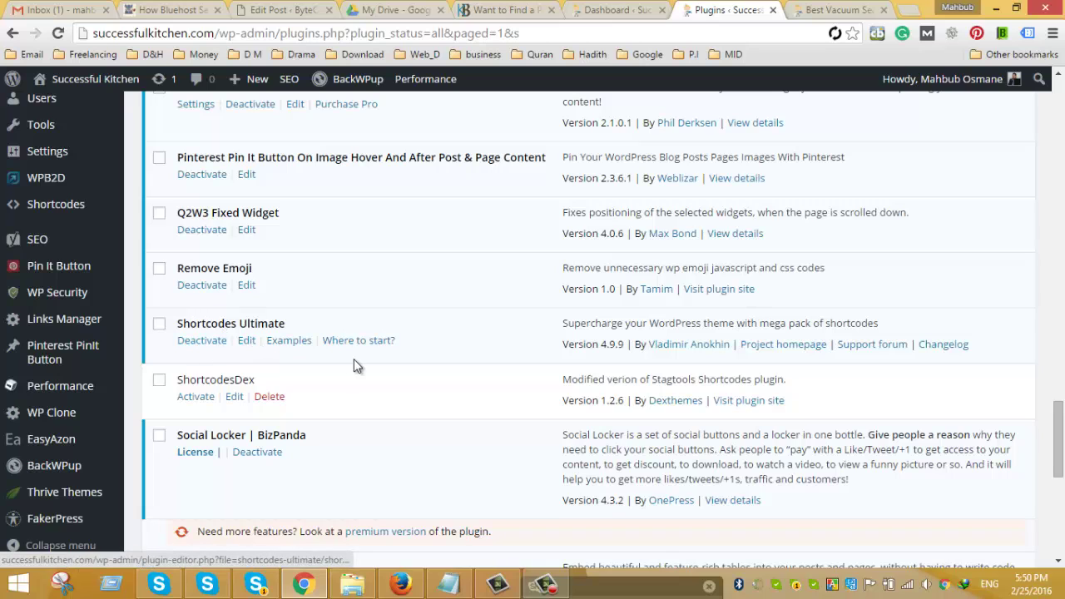
mouse_move(54, 204)
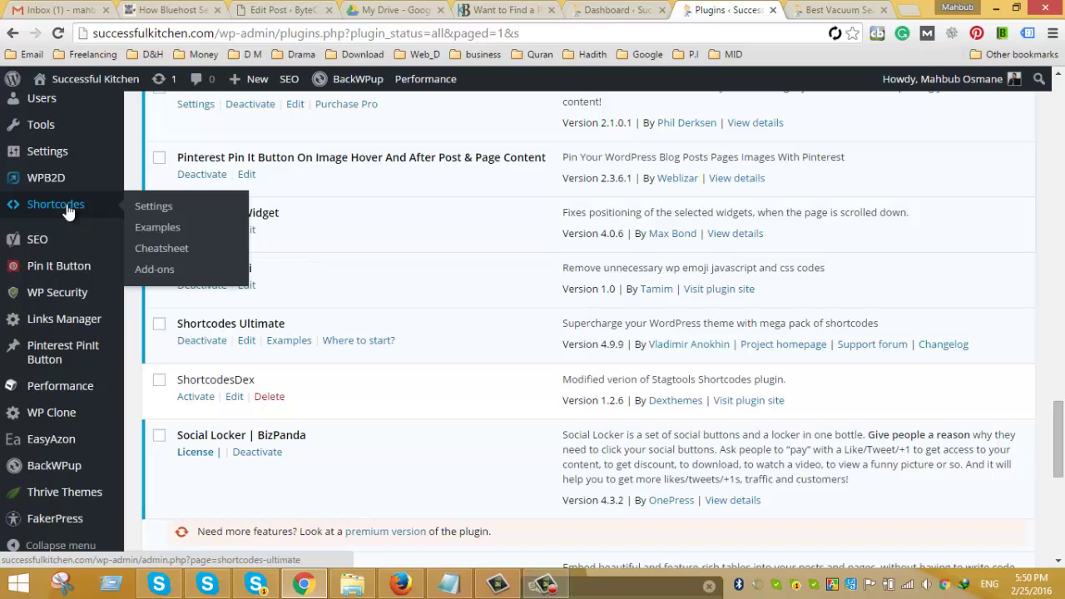
middle_click(155, 218)
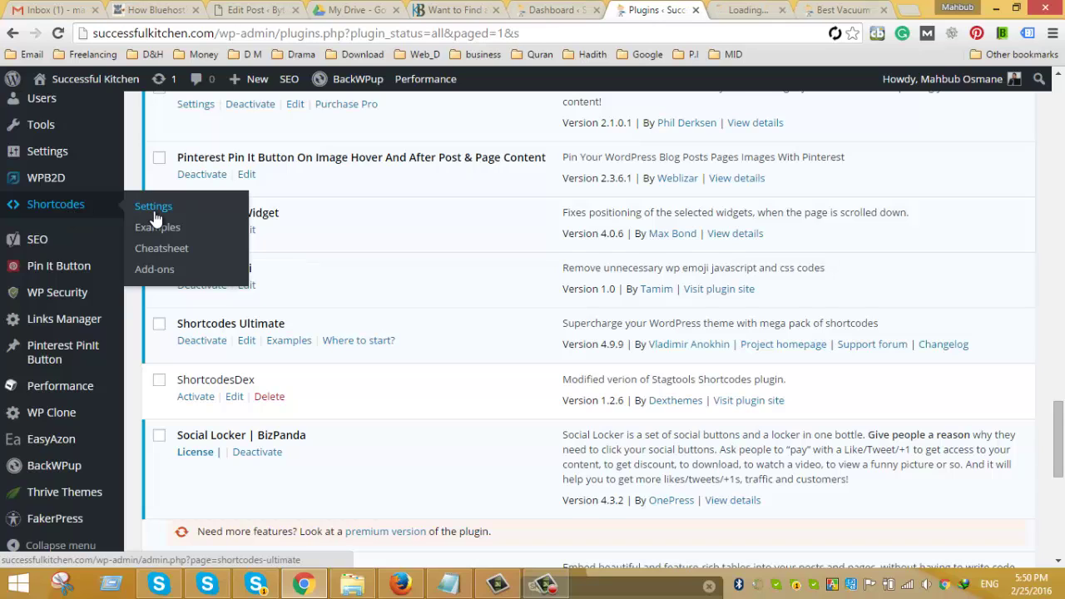
Step: Look over the Shortcodes Ultimate About page and the installed plugins list
click(738, 10)
click(653, 9)
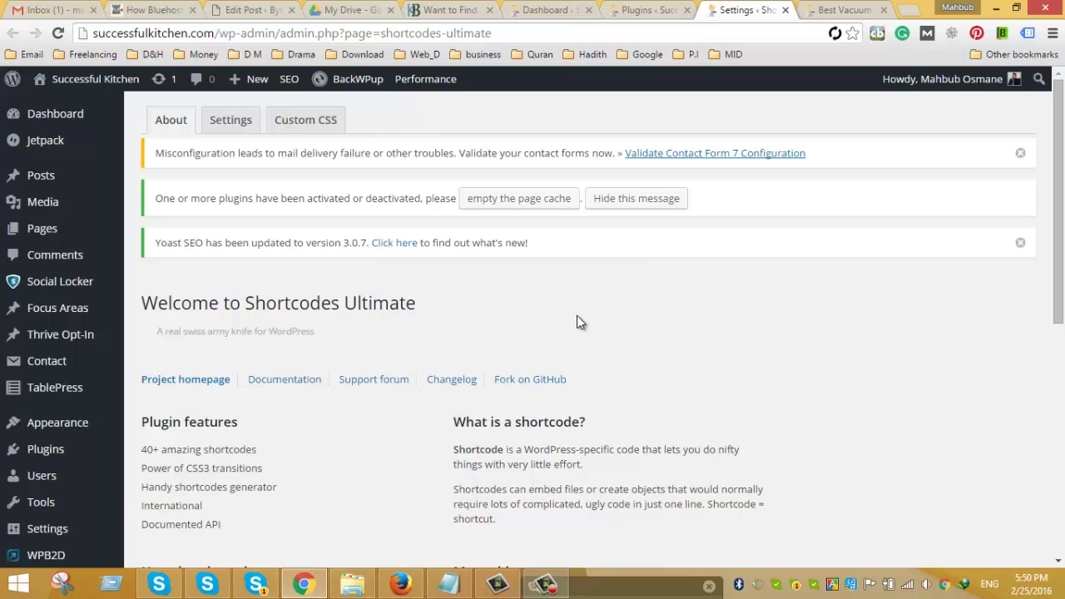
scroll(566, 345, down, 2)
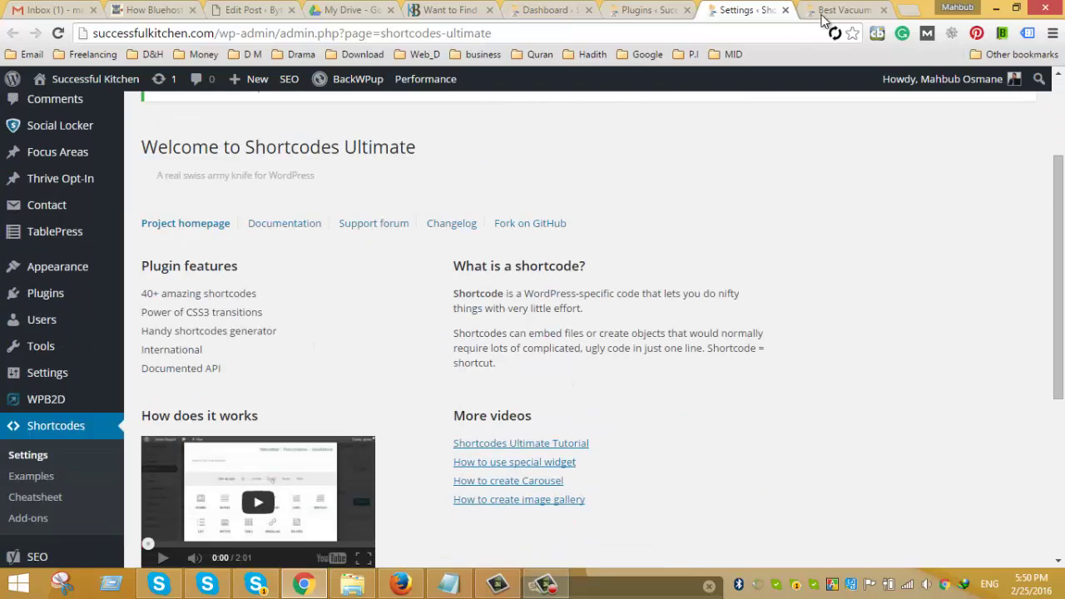
scroll(637, 346, up, 2)
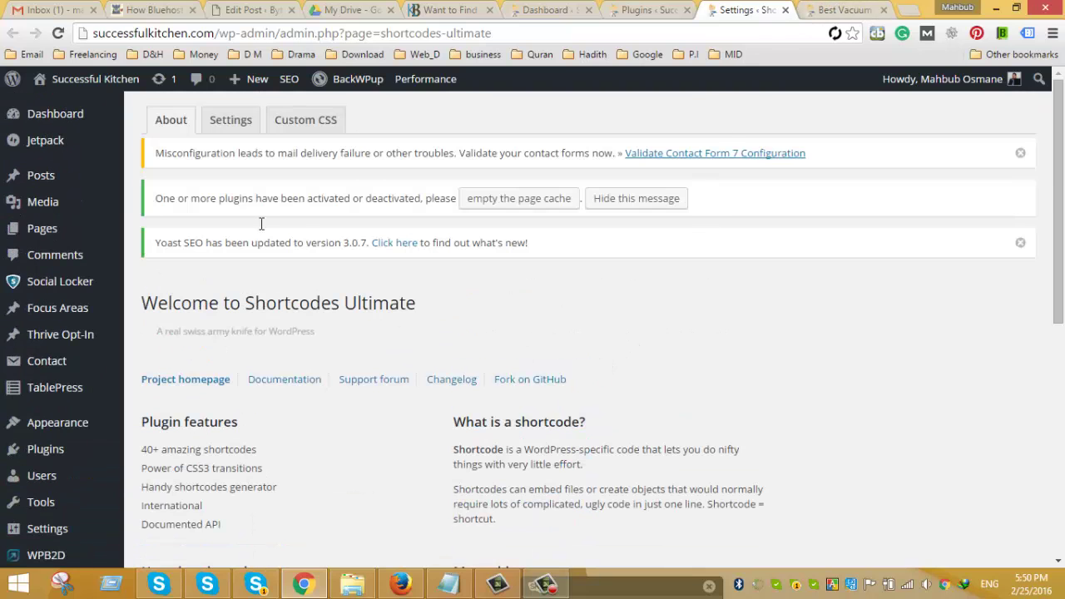
scroll(458, 365, down, 2)
scroll(374, 250, up, 2)
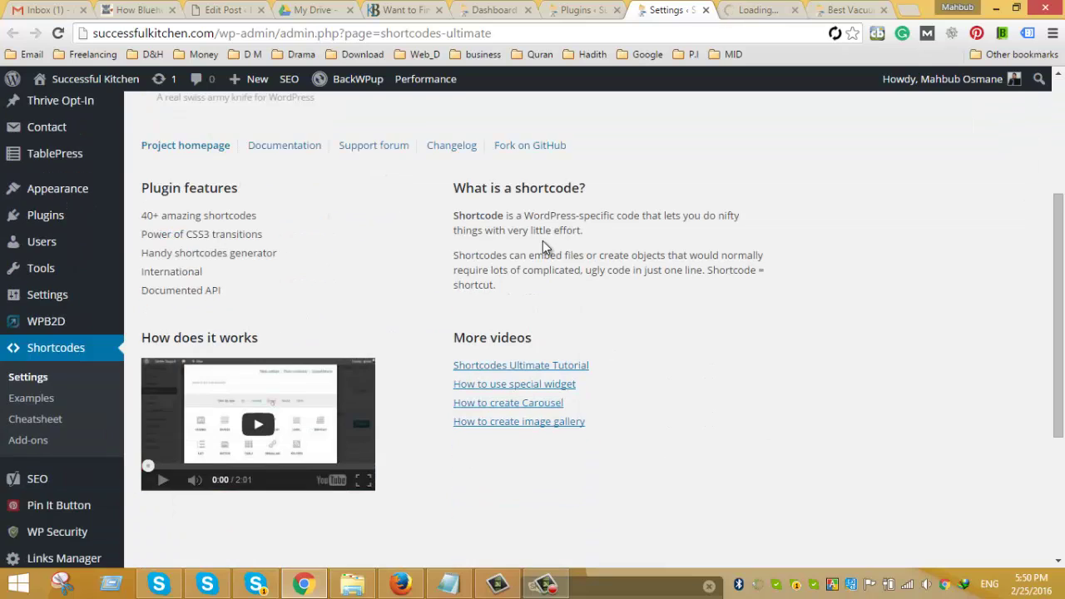
scroll(542, 241, up, 3)
scroll(541, 241, down, 4)
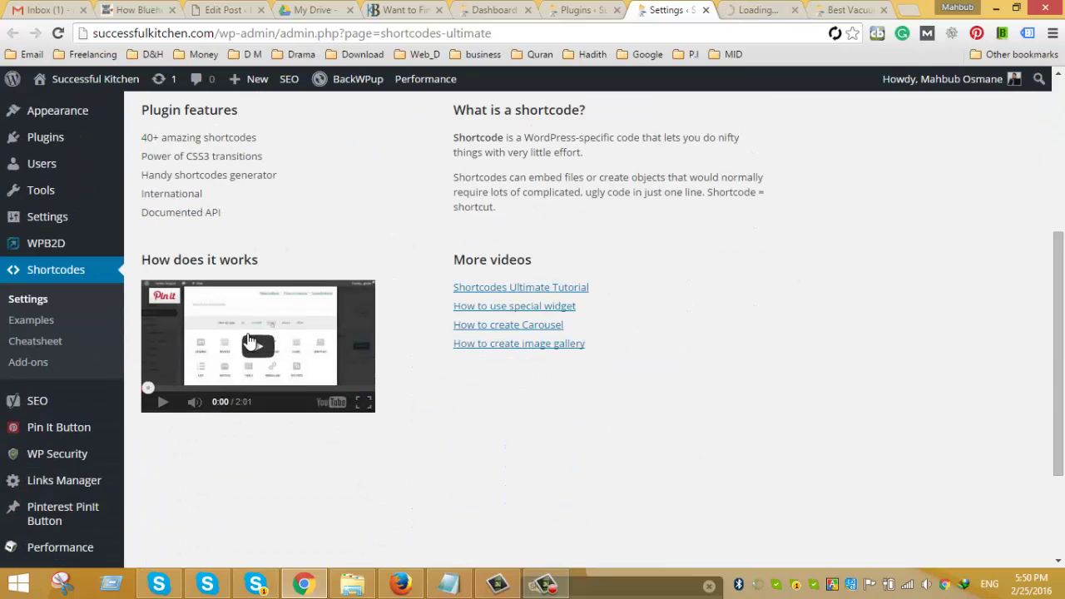
scroll(305, 349, down, 1)
scroll(450, 327, down, 1)
scroll(451, 328, up, 1)
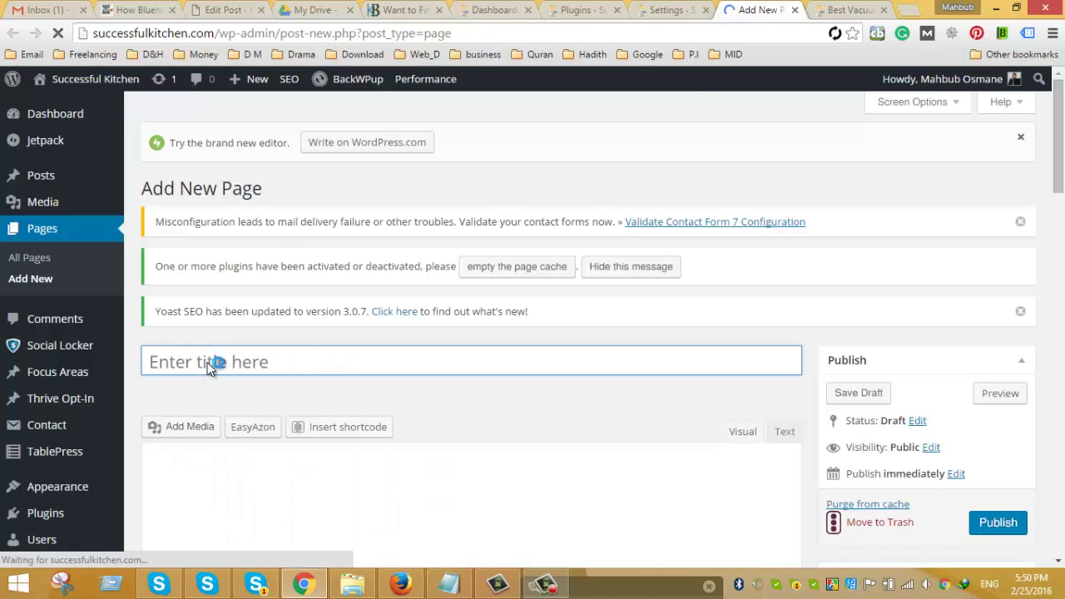
Step: Title the new page 'Comparison Chart' and save it with an empty body
click(214, 361)
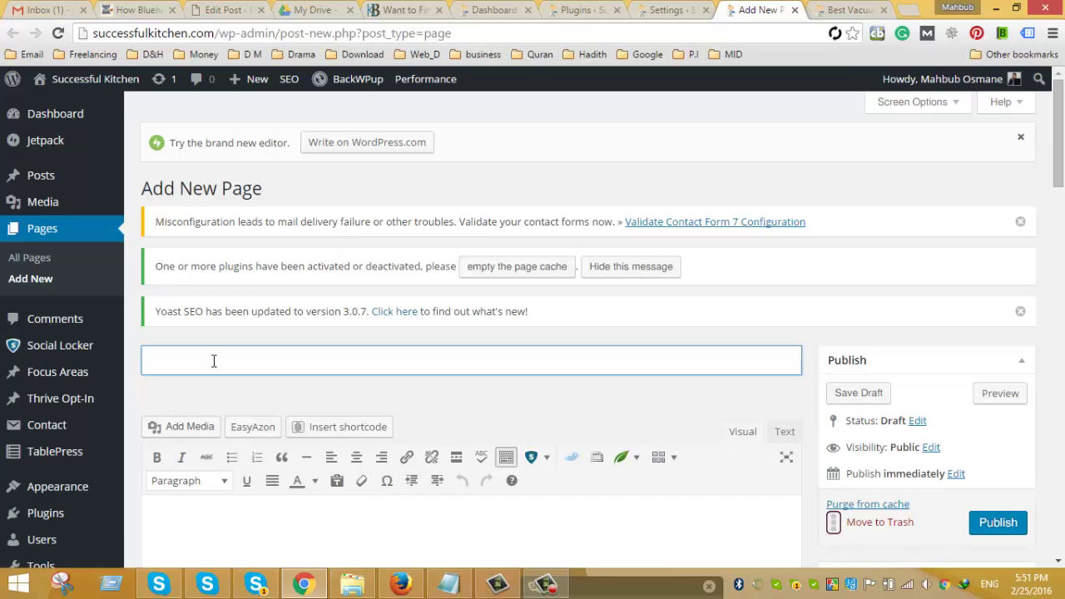
text(Com)
text(parison)
text( Chart)
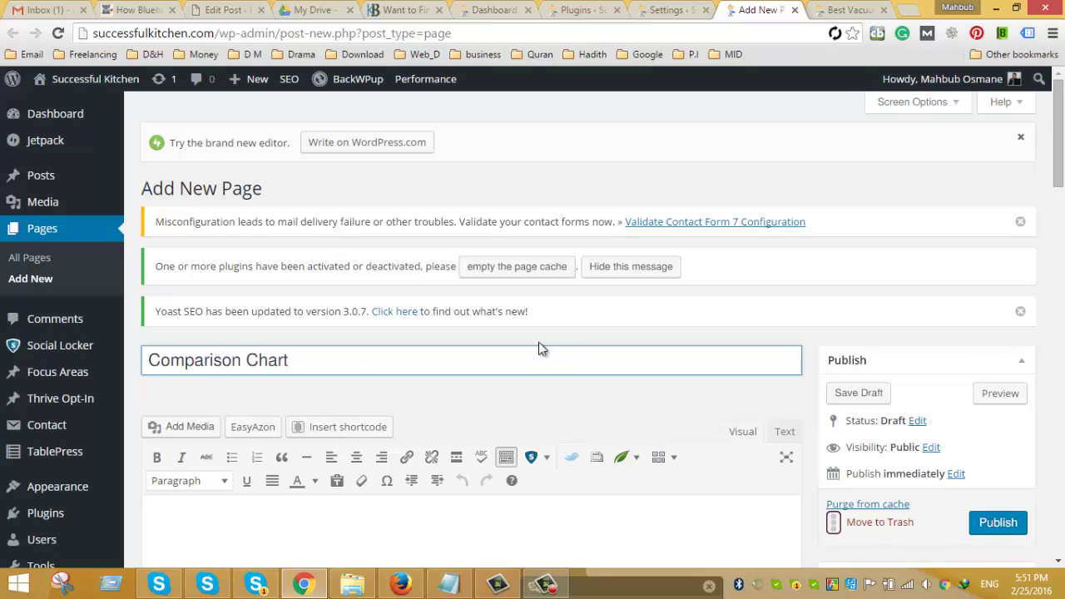
scroll(537, 341, down, 2)
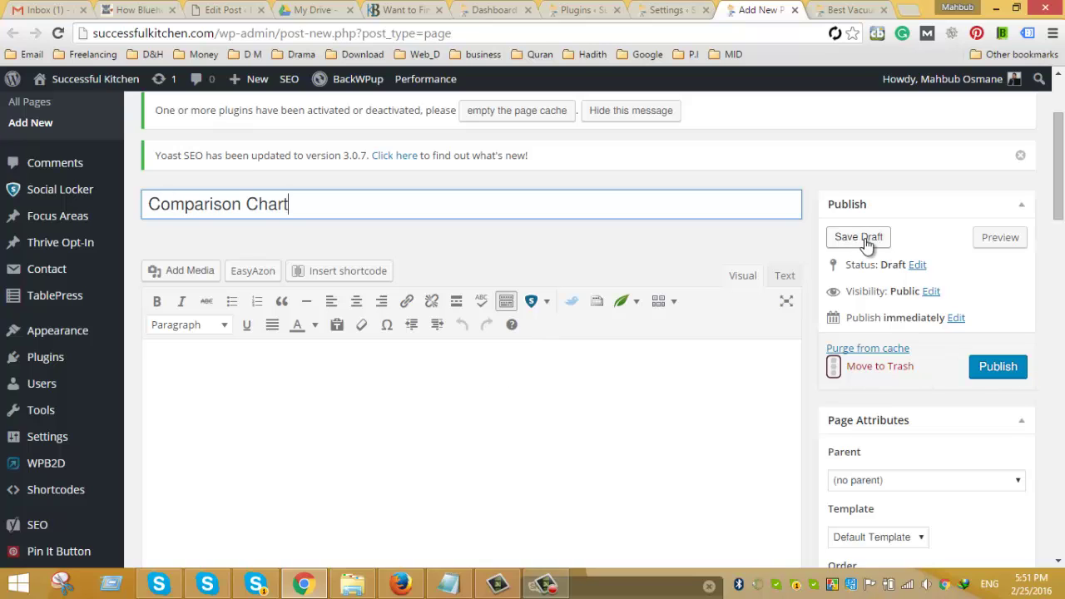
click(1001, 366)
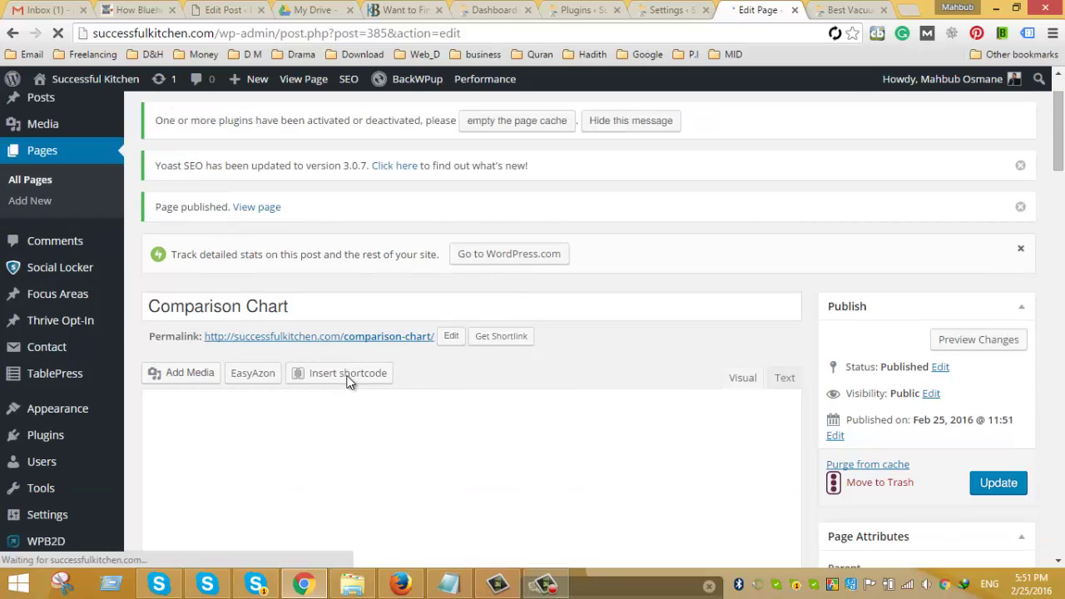
Step: Insert the default Shortcodes Ultimate Table shortcode with 2×2 placeholder cells
click(349, 374)
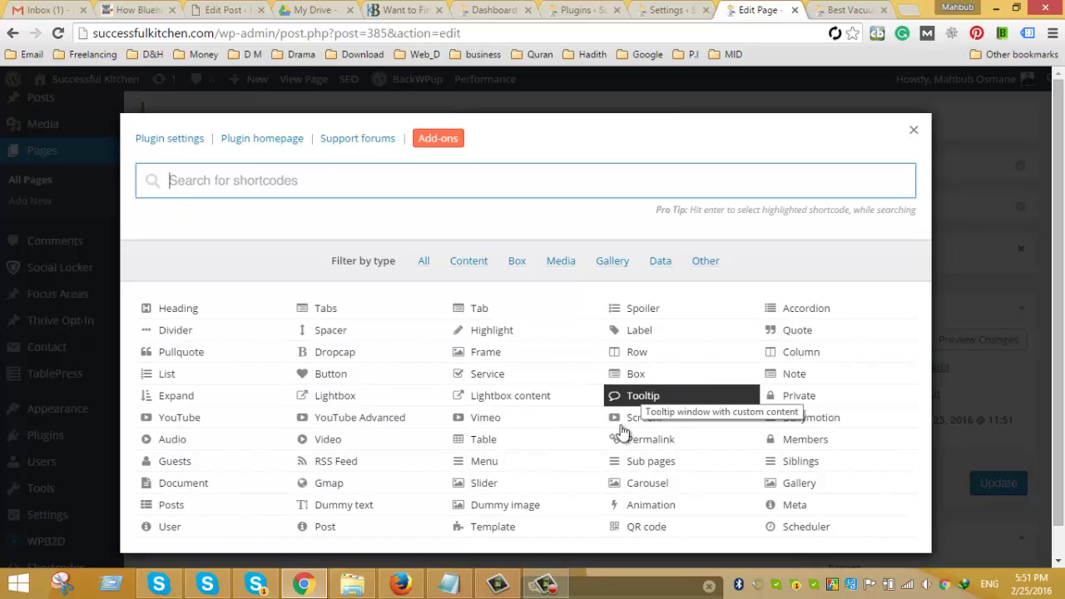
scroll(604, 398, down, 1)
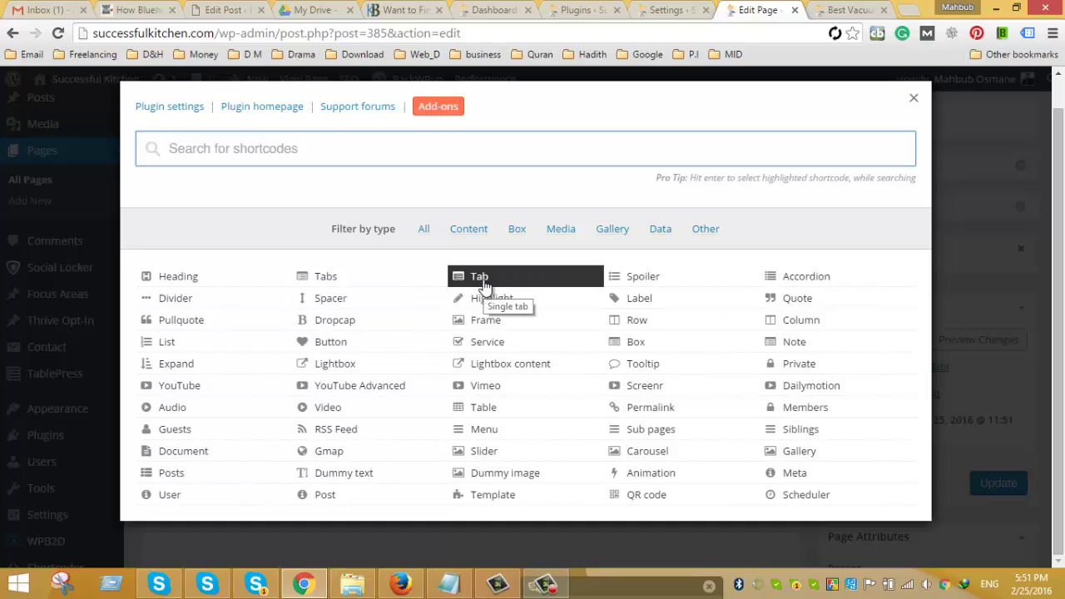
click(505, 409)
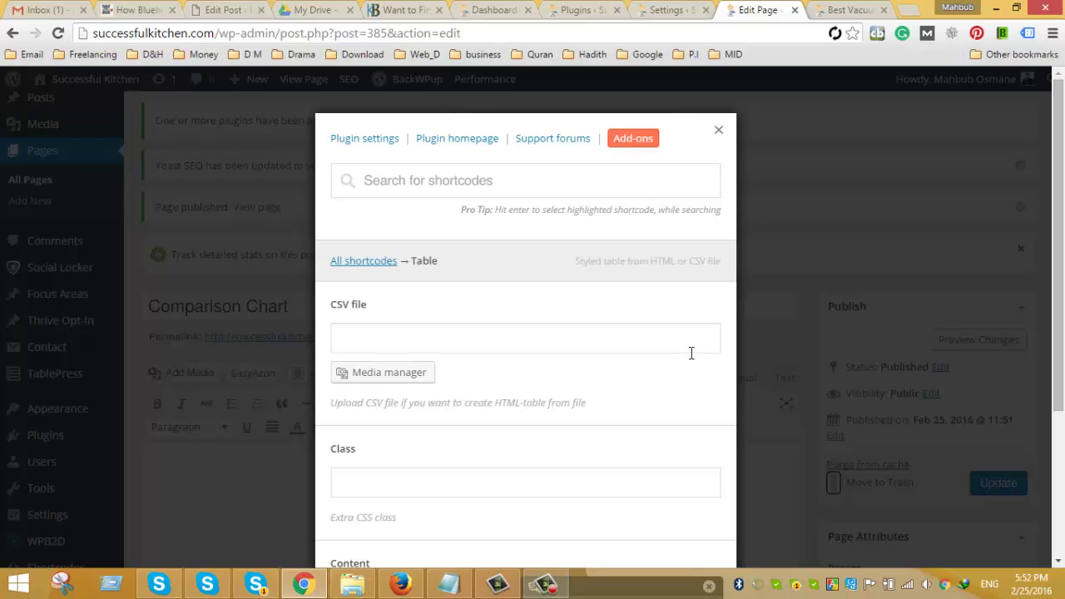
scroll(580, 349, down, 3)
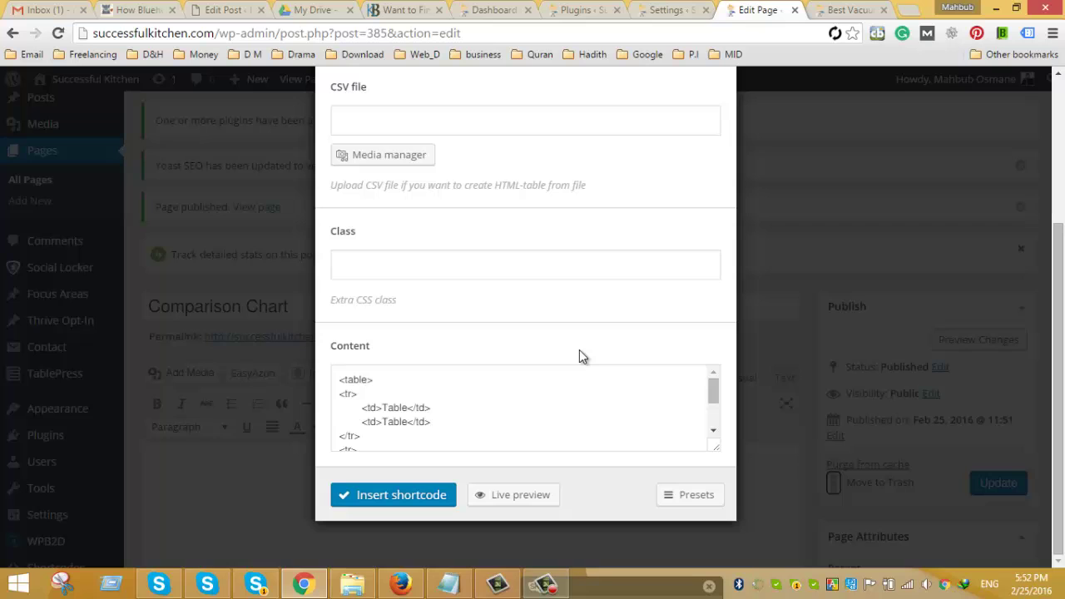
click(420, 497)
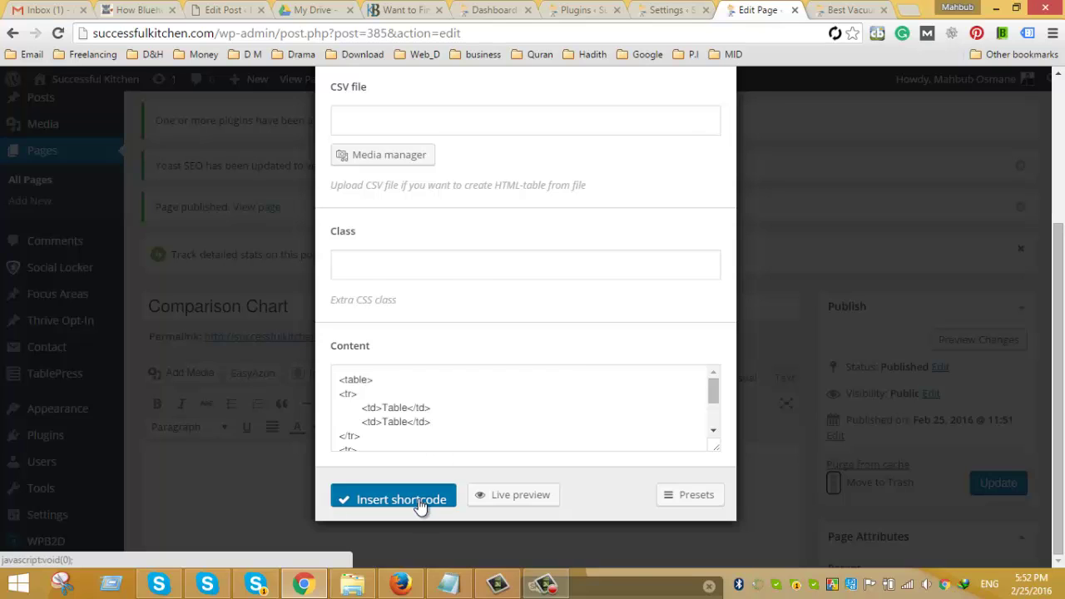
Step: Switch the editor to Text view and update the Comparison Chart page
scroll(420, 497, down, 1)
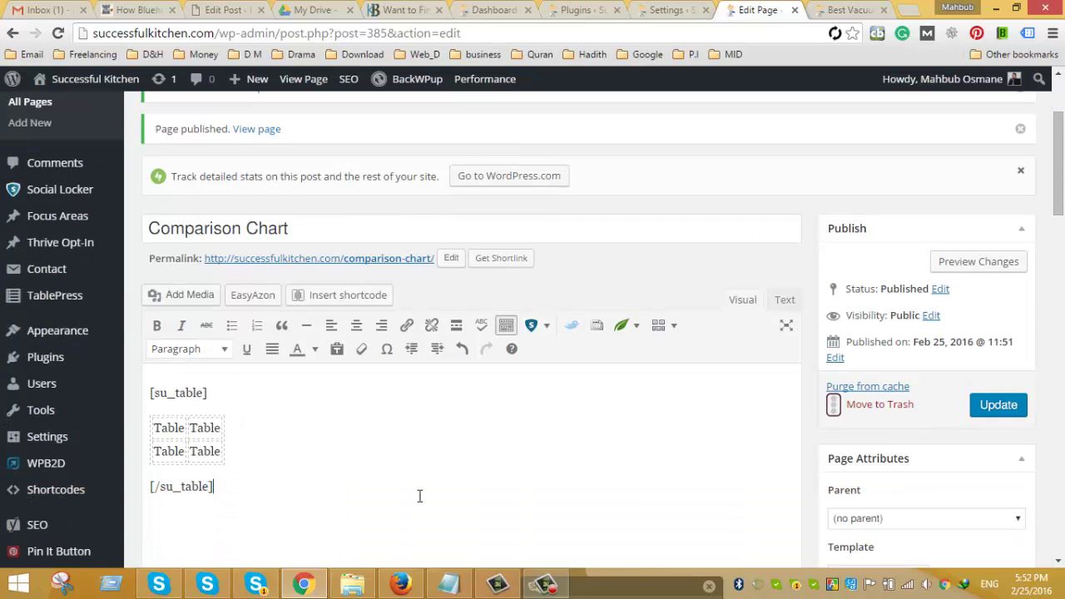
scroll(420, 496, down, 1)
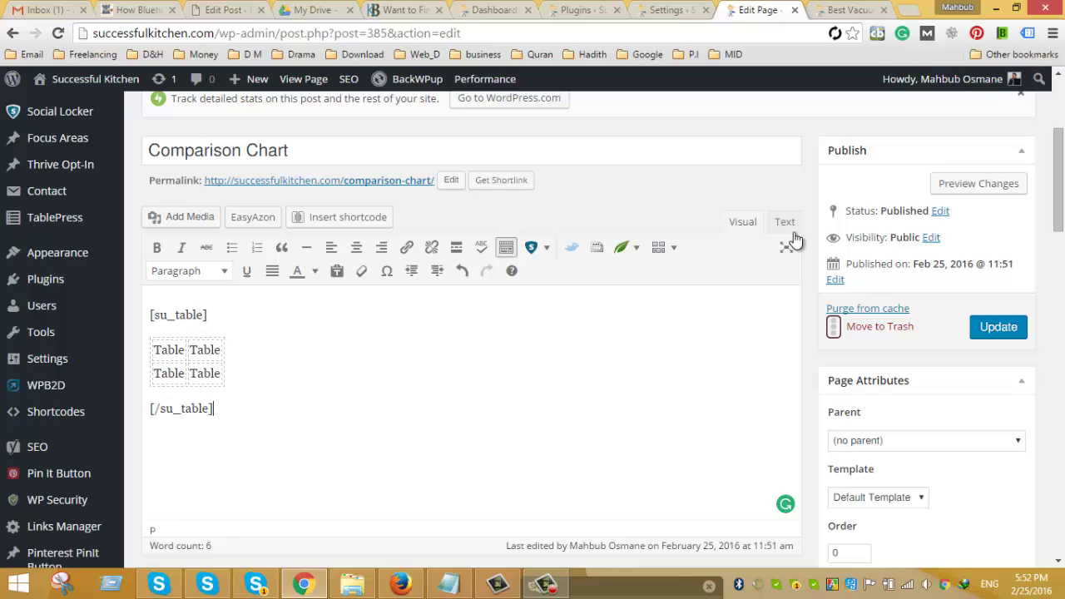
scroll(666, 358, down, 1)
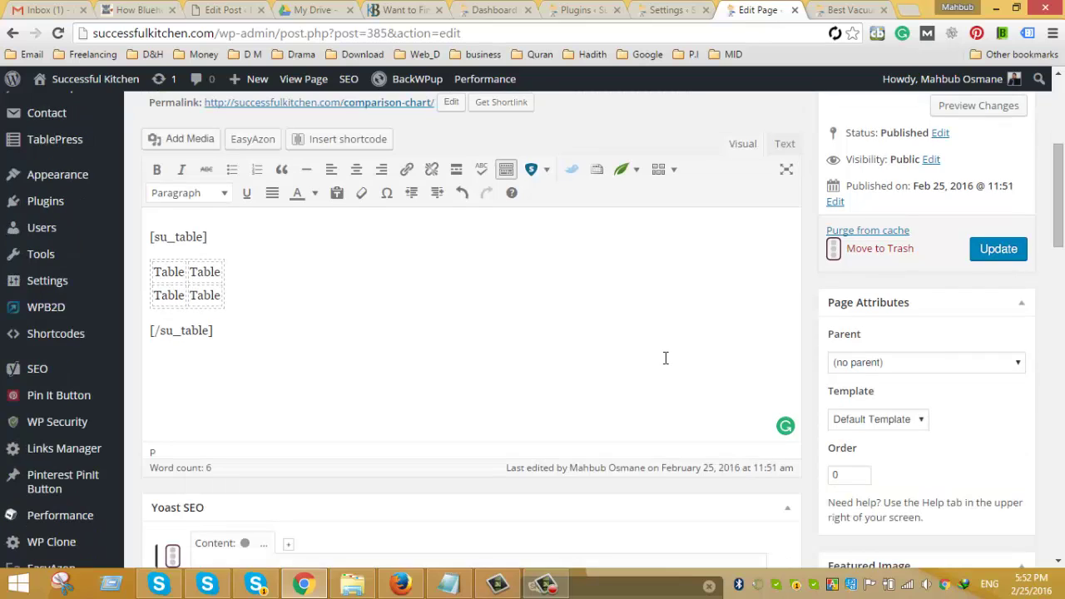
click(784, 145)
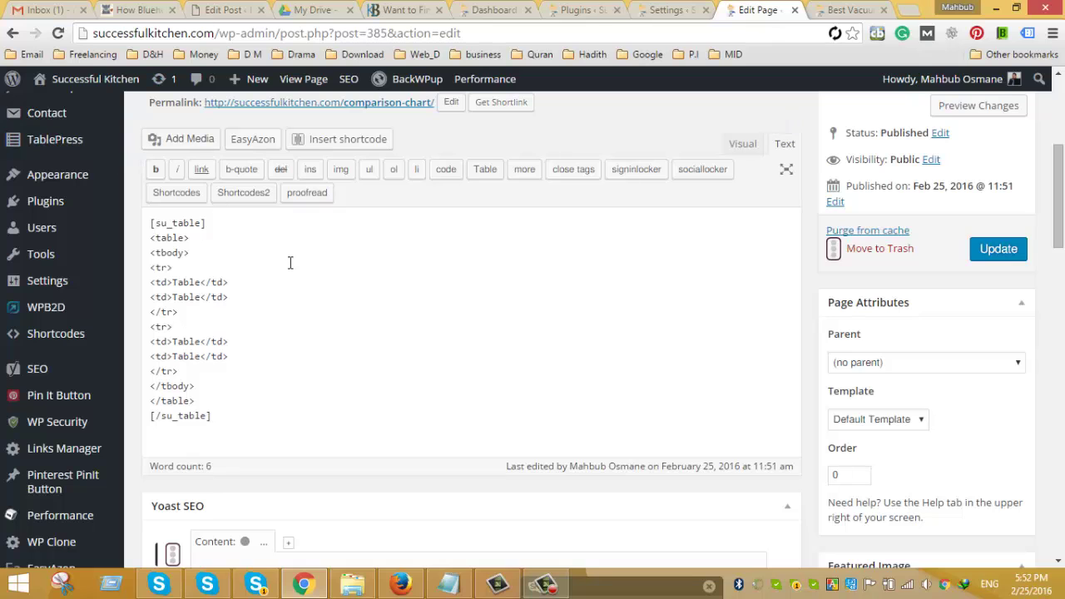
scroll(241, 350, up, 1)
scroll(582, 366, up, 2)
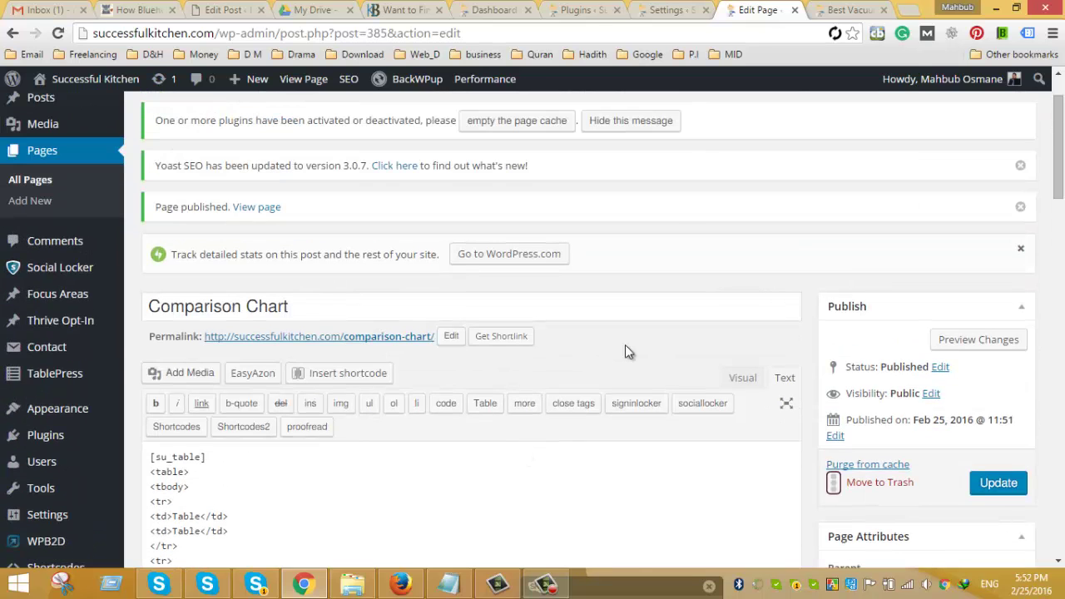
click(1002, 485)
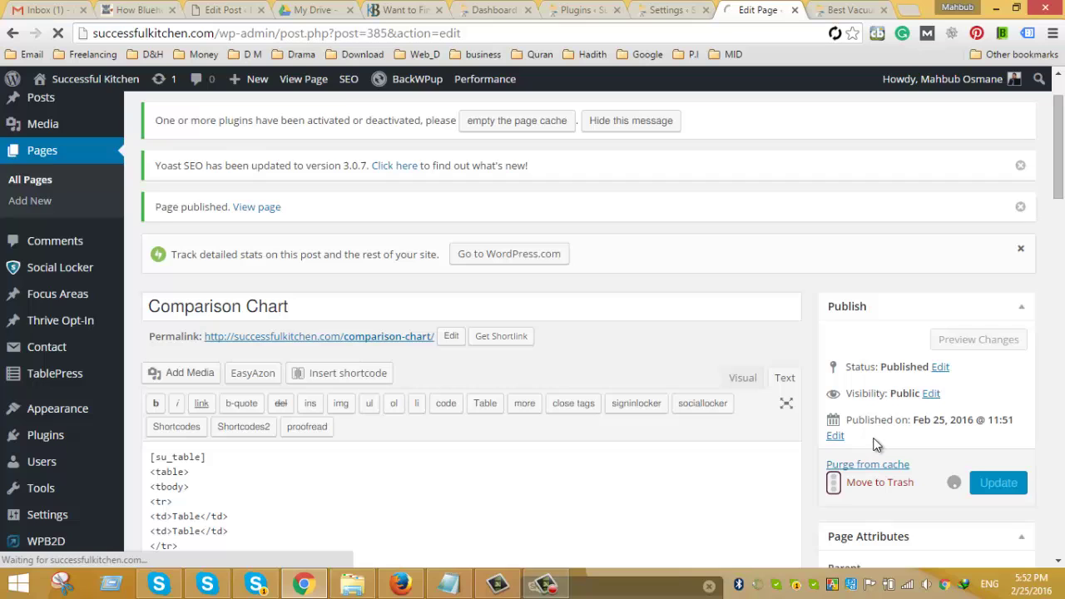
Step: Check the 2×2 placeholder table on the live page, then return to the editor
scroll(707, 358, down, 1)
scroll(720, 331, down, 1)
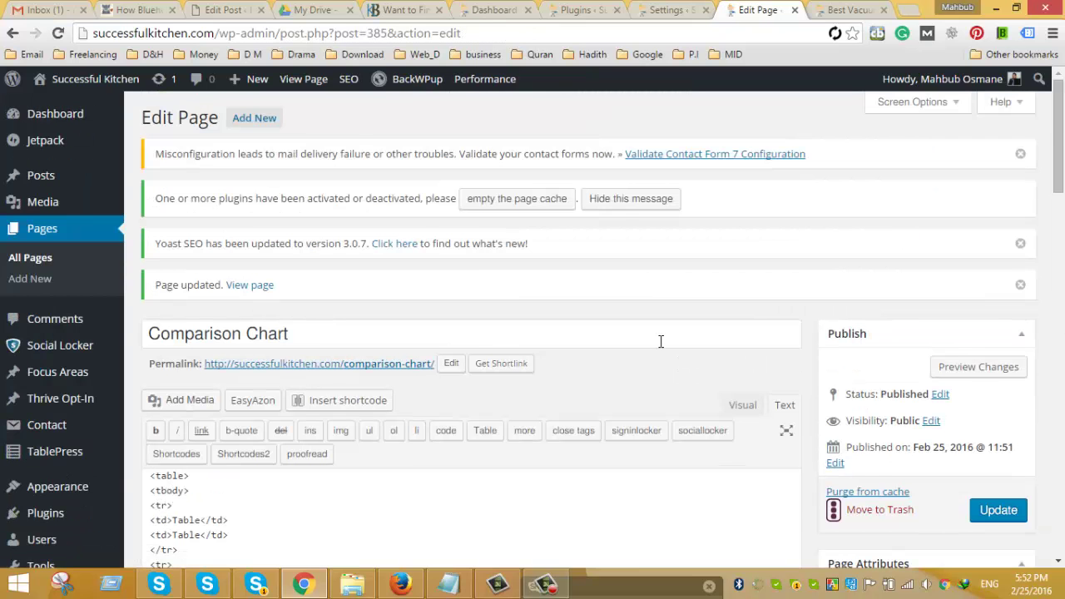
scroll(661, 341, down, 1)
scroll(660, 341, down, 1)
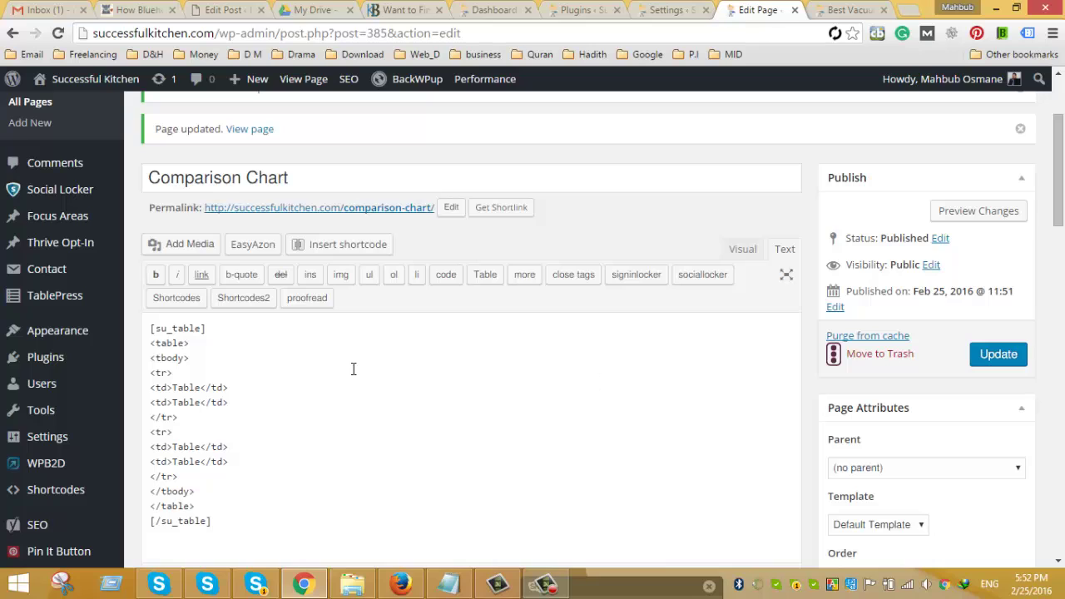
click(743, 254)
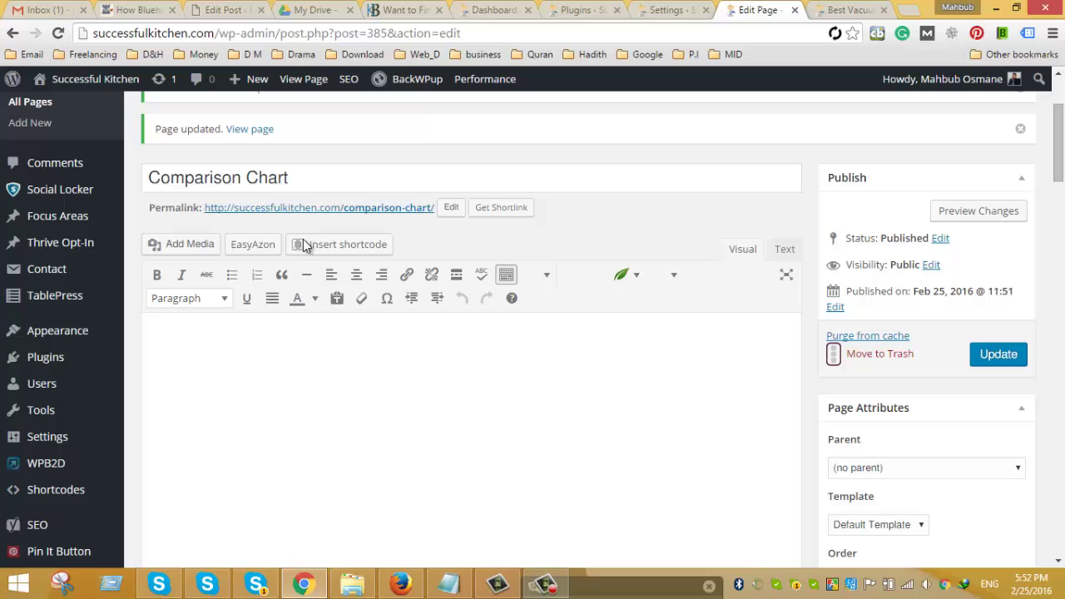
right_click(398, 209)
click(433, 222)
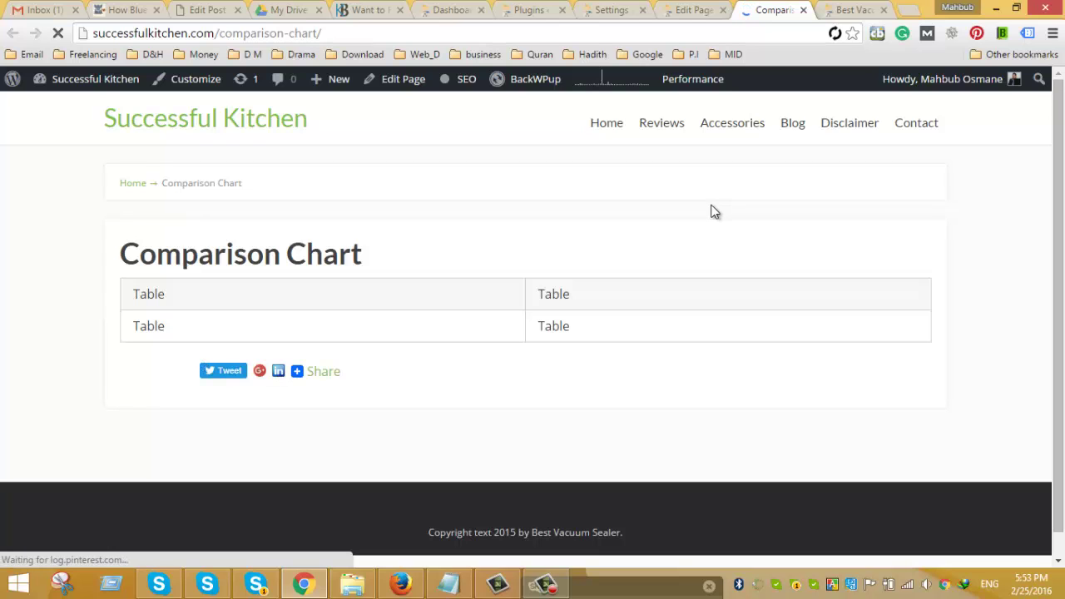
click(682, 12)
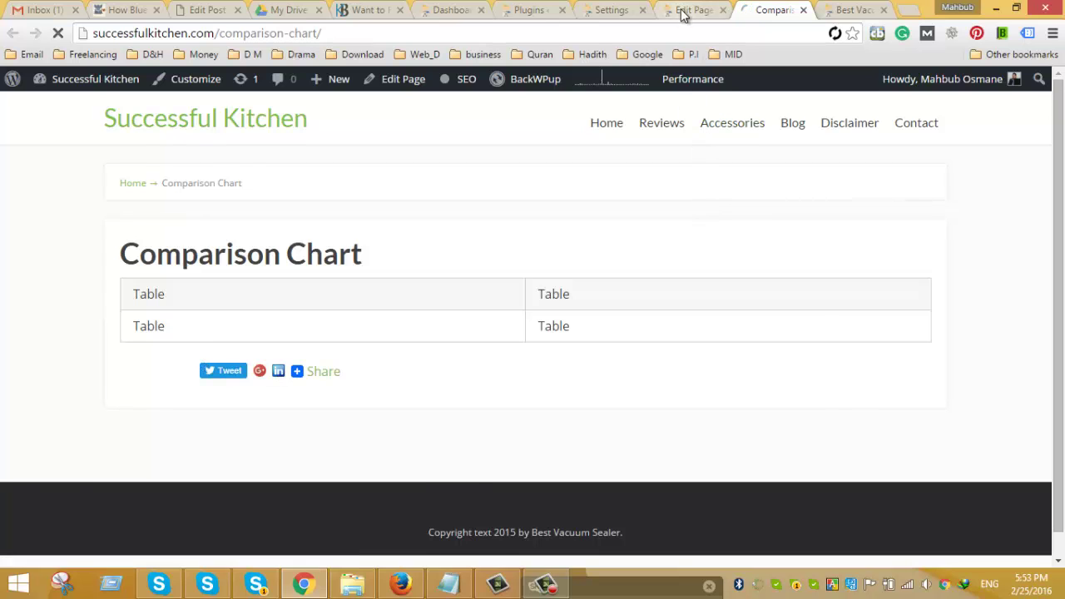
Step: Select the first table row's <tr>…</tr> markup in the Text editor
click(784, 249)
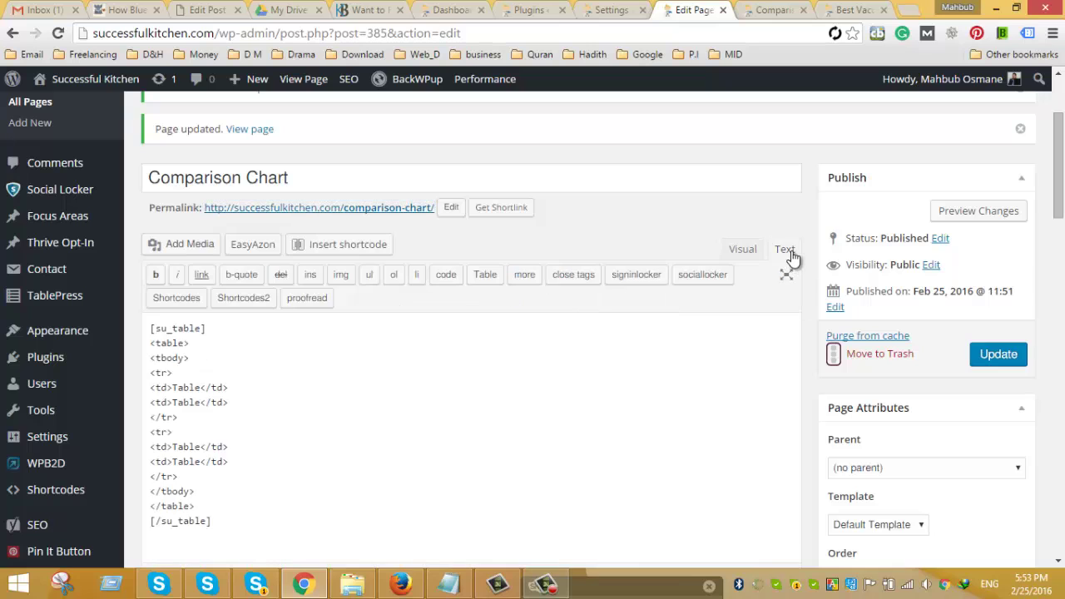
scroll(724, 282, down, 1)
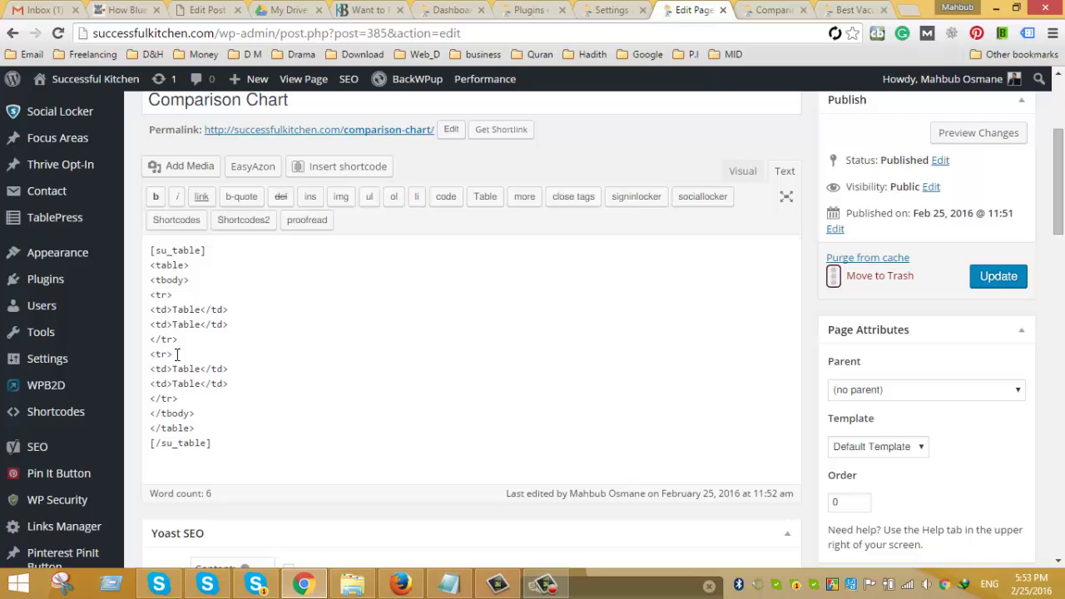
drag(162, 325, 150, 298)
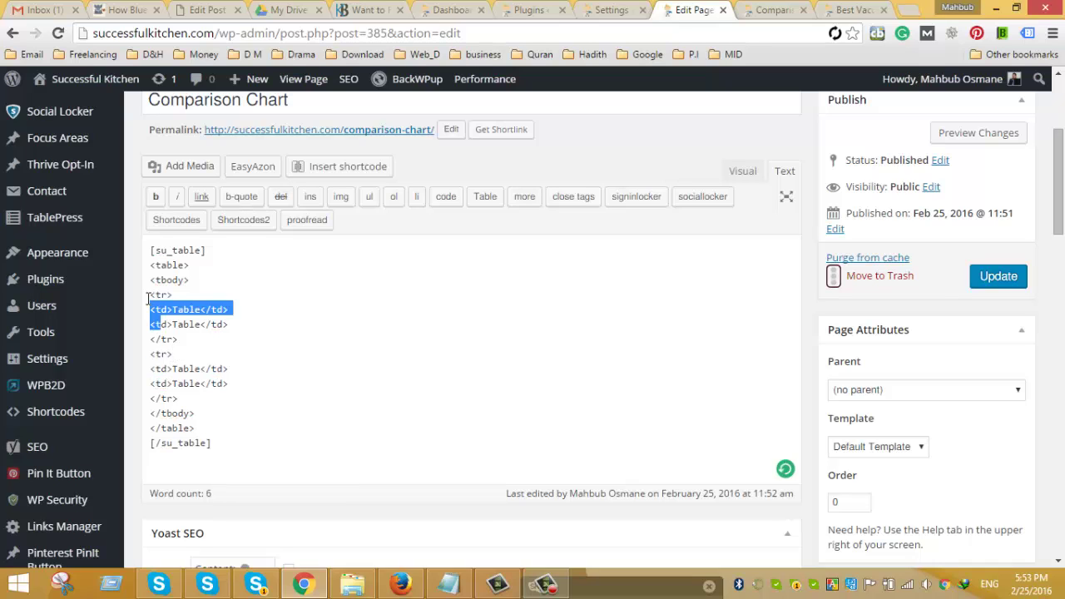
click(196, 336)
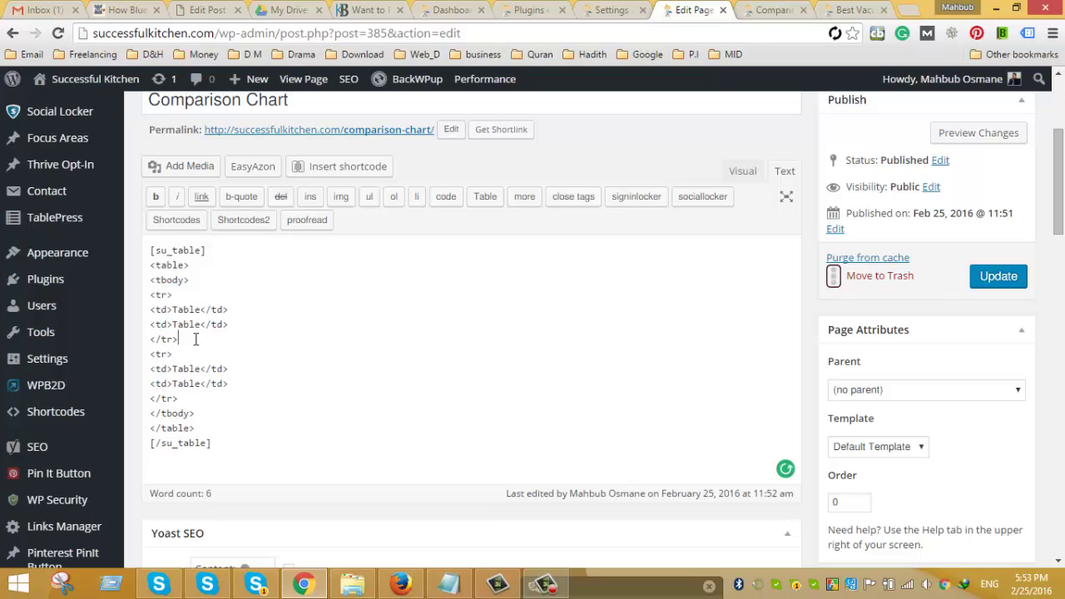
drag(180, 341, 148, 300)
key(ctrl+c)
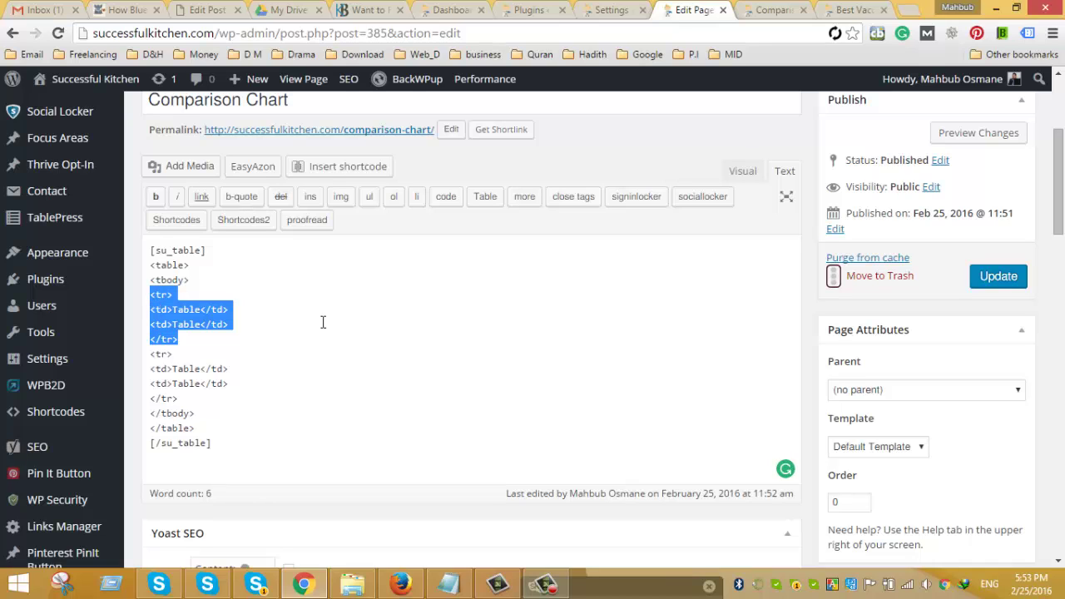
Step: Paste several copies of the row after the first </tr> and update the page
click(192, 342)
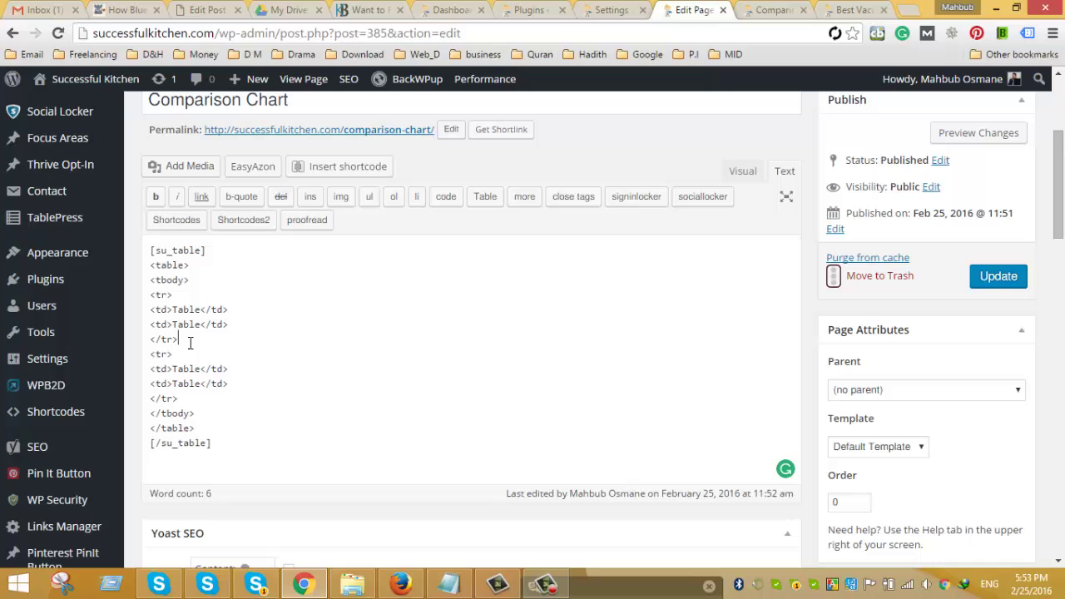
key(Return)
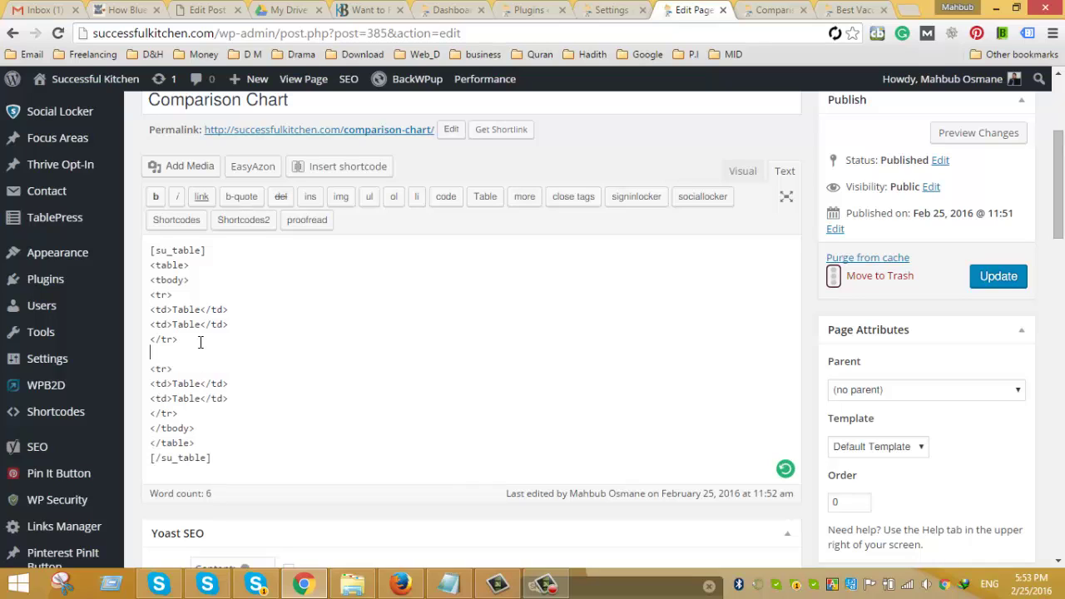
key(ctrl+v)
click(199, 395)
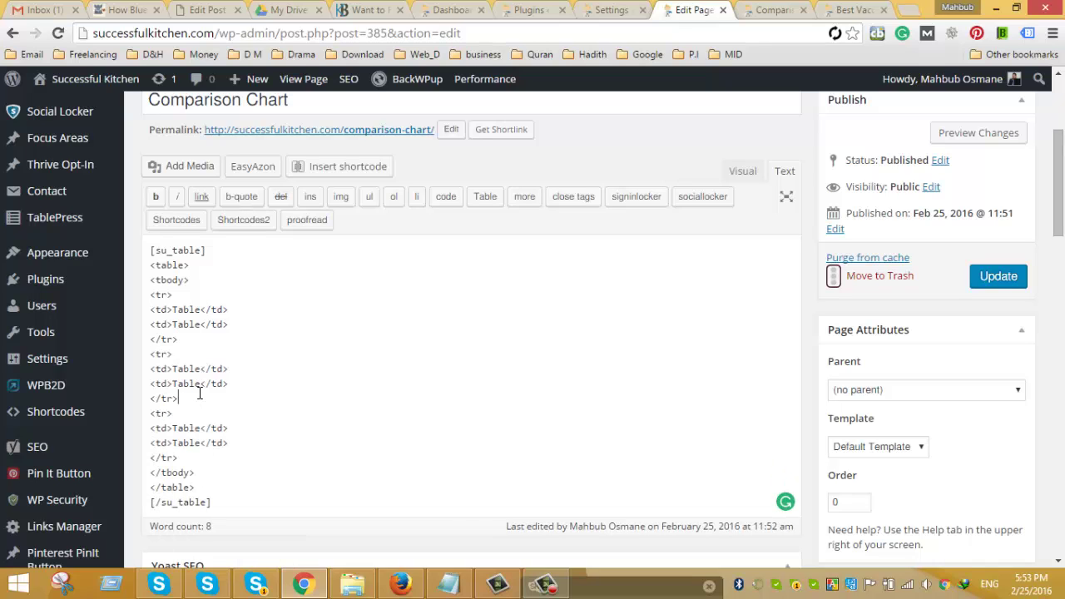
key(Return)
key(ctrl+v)
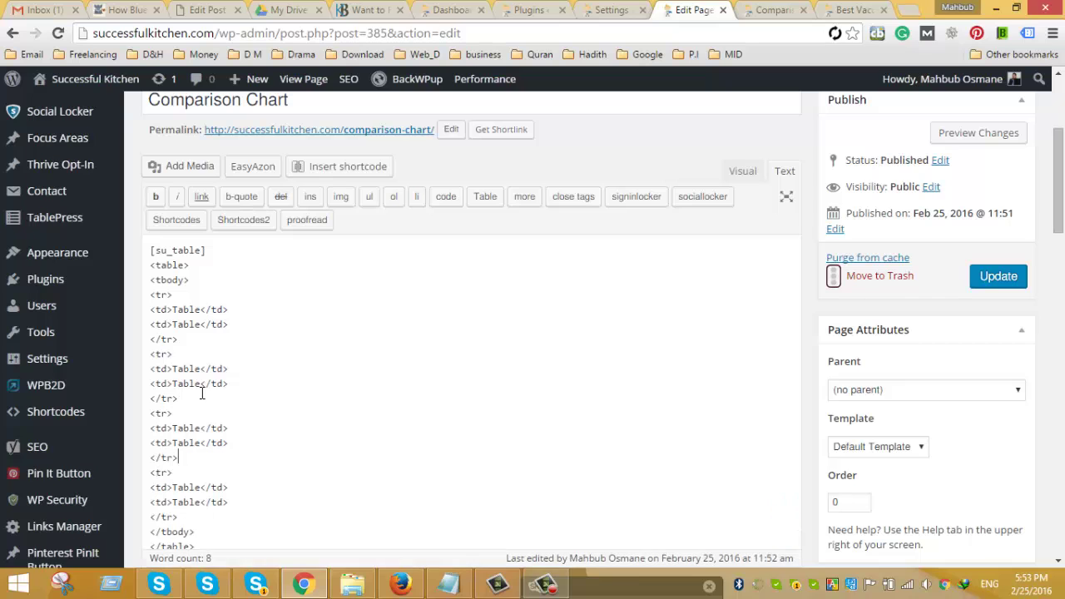
scroll(240, 403, down, 2)
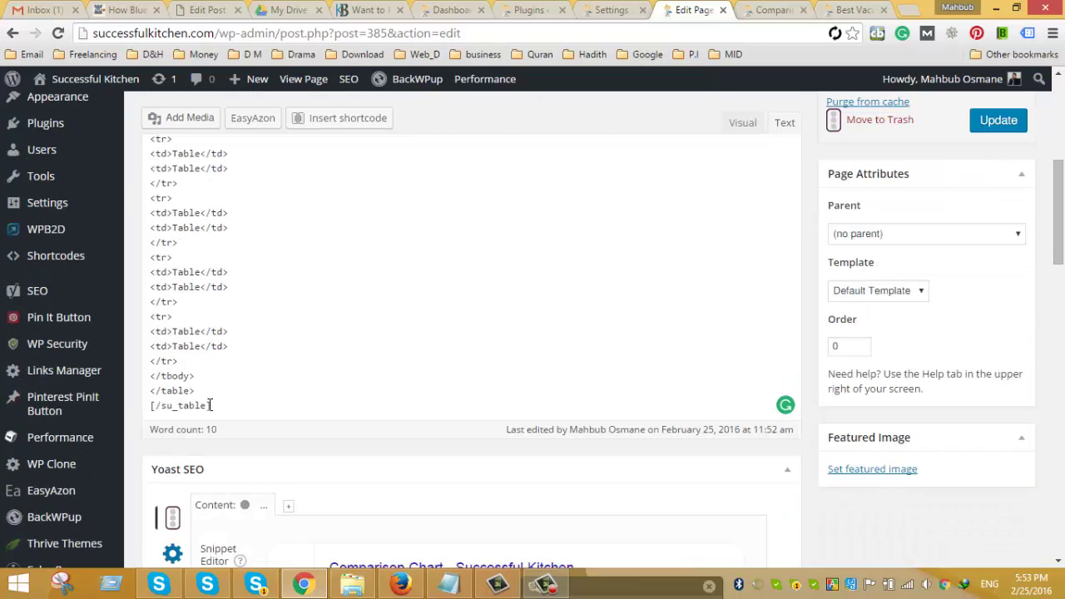
text(<tr> <td>Table</td> <td>Table</td> </tr> <tr> <td>Table</td> <td>Table</td> </tr> <tr> <td>Table</td> <td>Table</td> </tr>)
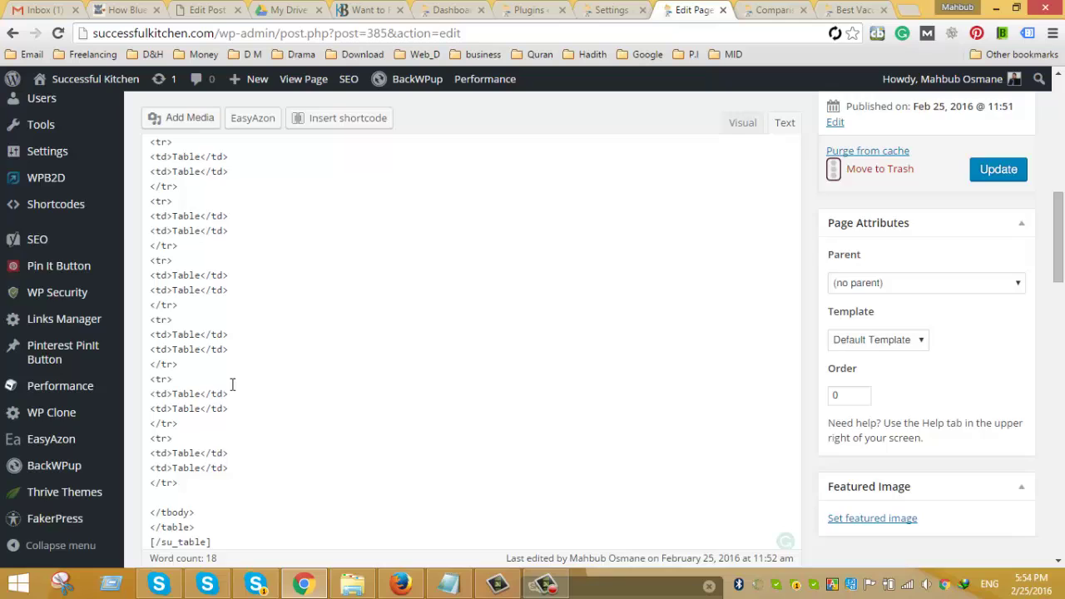
scroll(951, 341, up, 2)
click(992, 305)
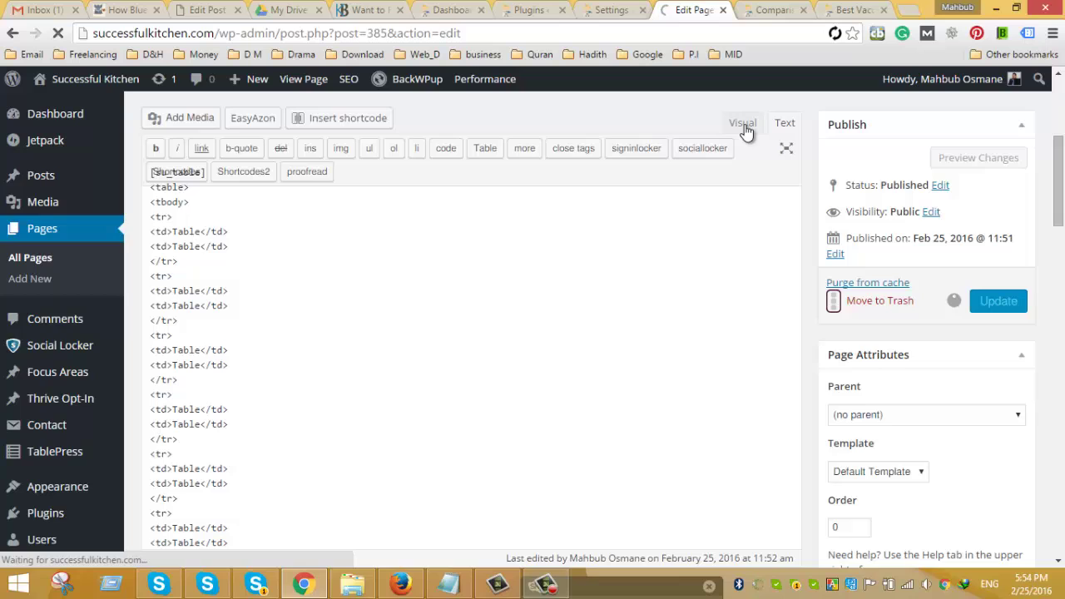
Step: Reload the live Comparison Chart page and scroll through the ten-row table
click(765, 12)
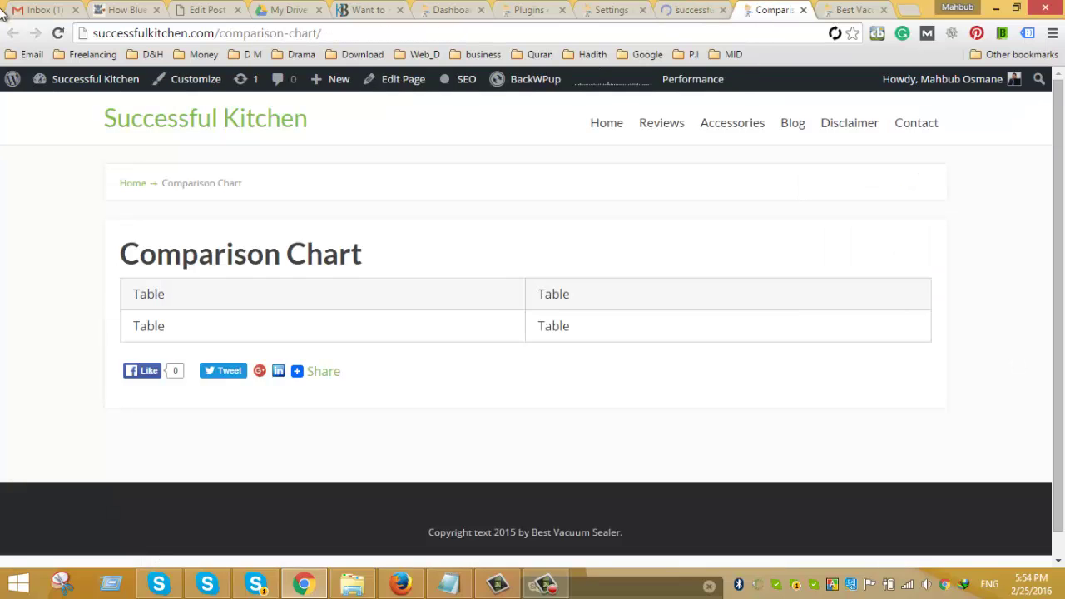
click(58, 33)
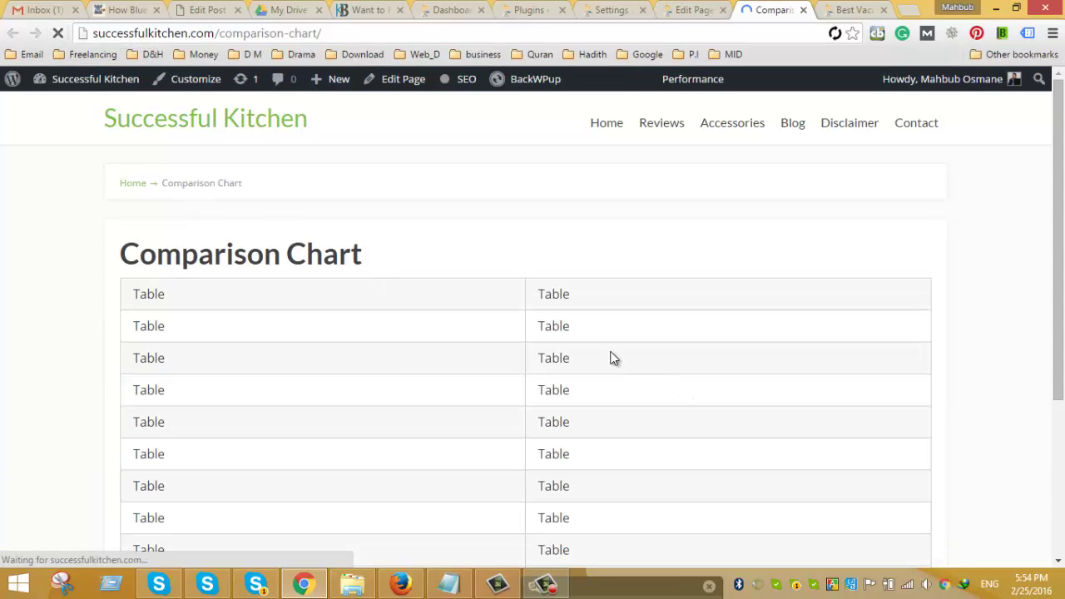
scroll(126, 345, down, 3)
scroll(125, 345, up, 2)
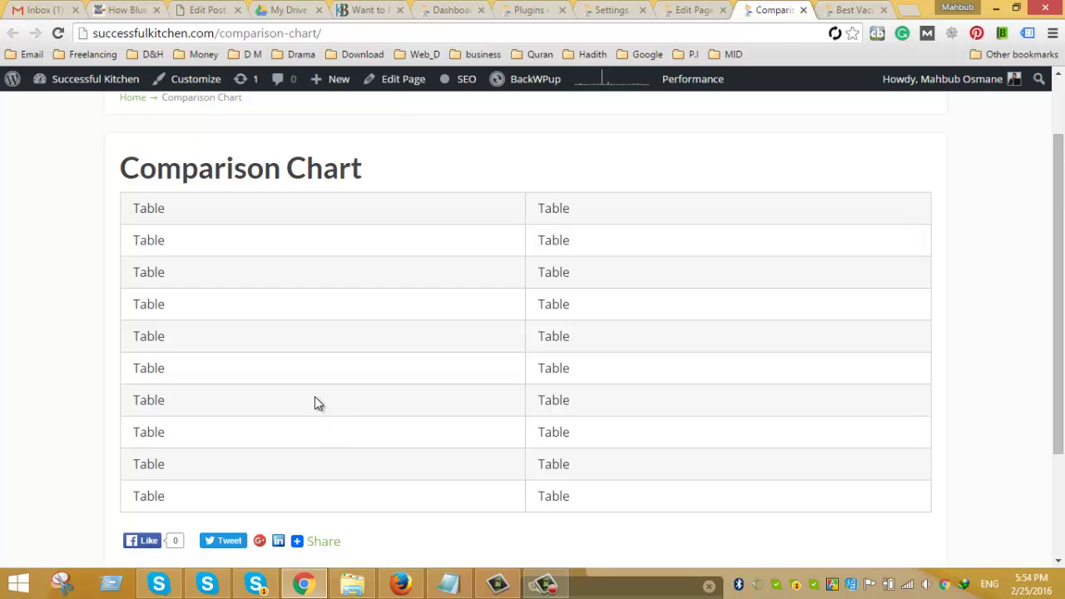
Step: In the page editor, select the last <tr> row code and bring up the Shortcodes Ultimate picker
click(692, 9)
scroll(223, 458, down, 1)
scroll(274, 416, down, 2)
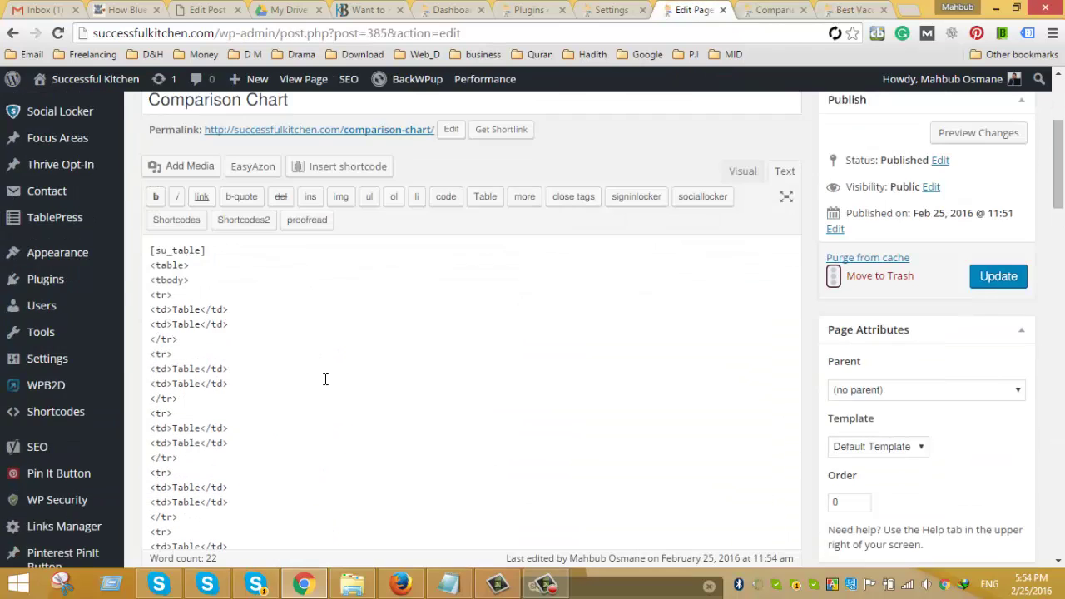
scroll(325, 376, down, 1)
scroll(274, 357, down, 2)
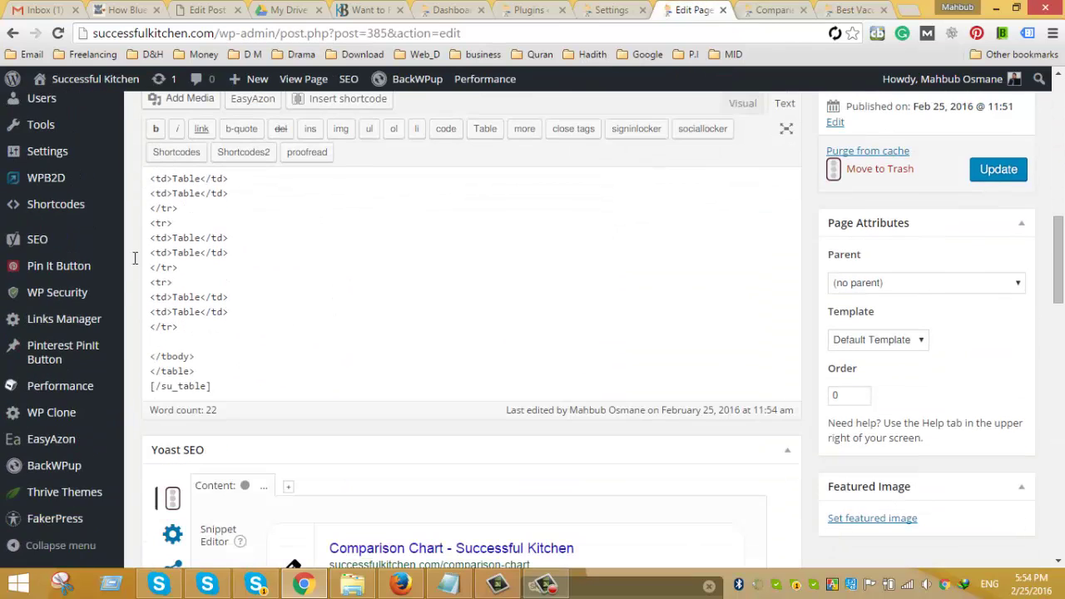
drag(180, 327, 149, 268)
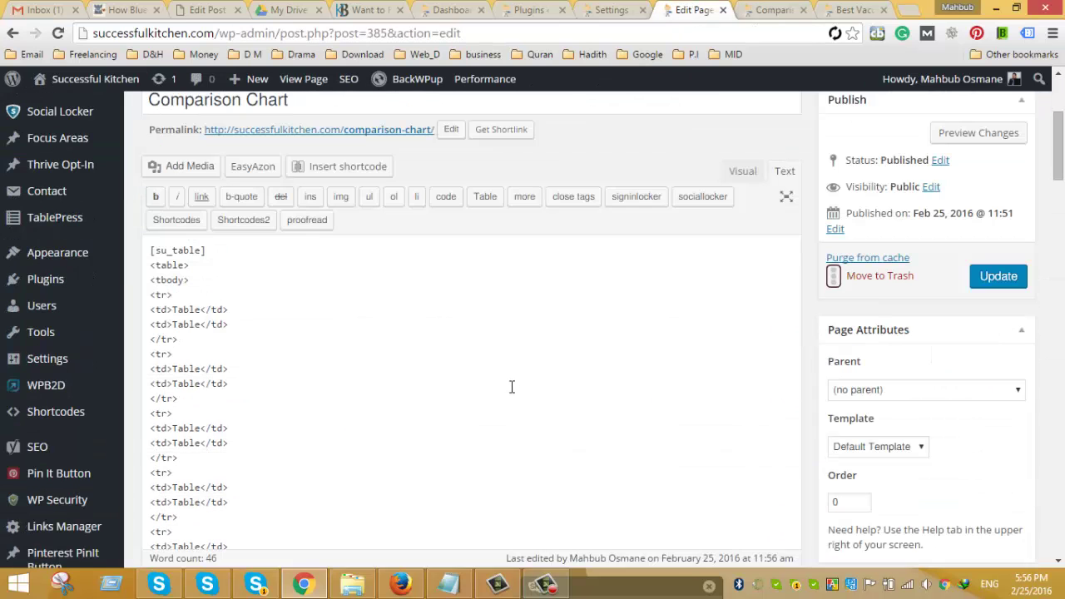
scroll(509, 389, down, 3)
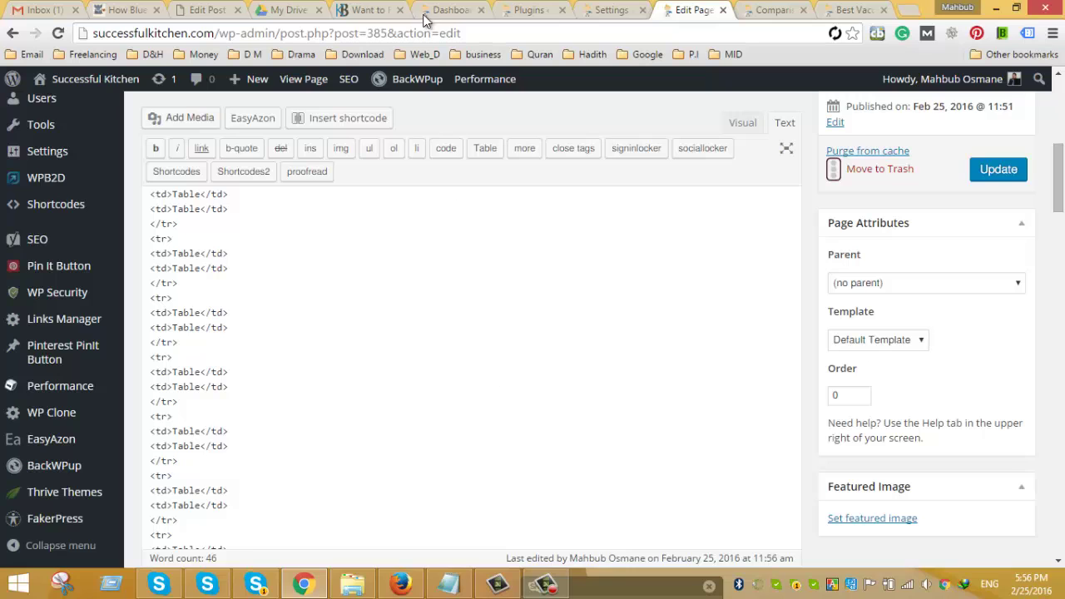
click(371, 121)
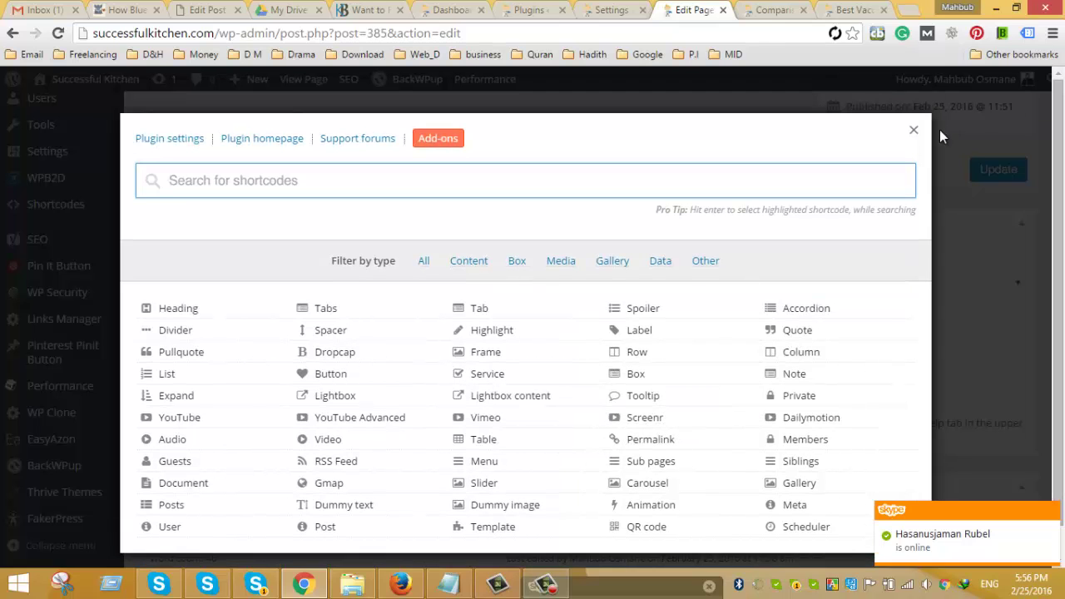
Step: Close the shortcode dialog unused and scroll the longer table on the live Comparison Chart page
click(913, 130)
click(778, 10)
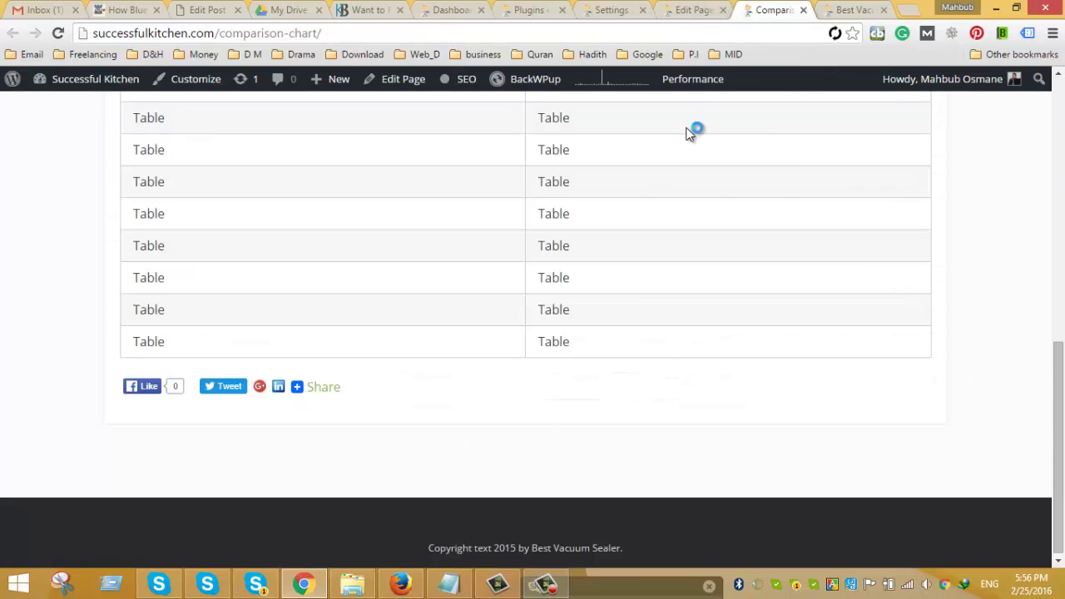
scroll(602, 345, up, 5)
scroll(601, 345, up, 4)
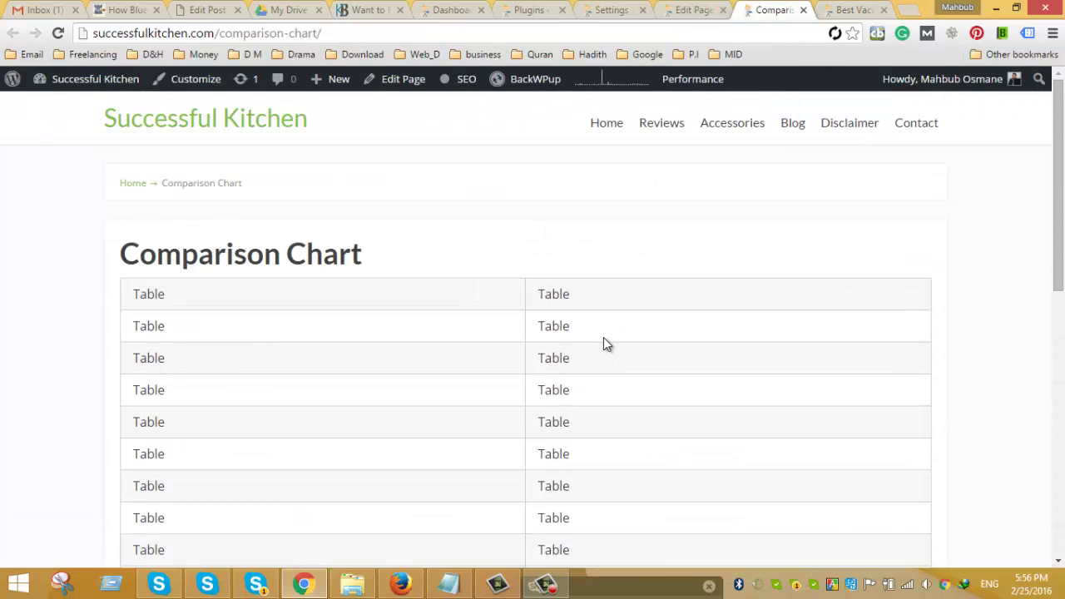
scroll(604, 342, down, 5)
scroll(605, 342, up, 2)
scroll(605, 343, up, 2)
scroll(605, 343, up, 1)
Step: Switch the page editor to Visual view and place the cursor in the first table cell
click(699, 10)
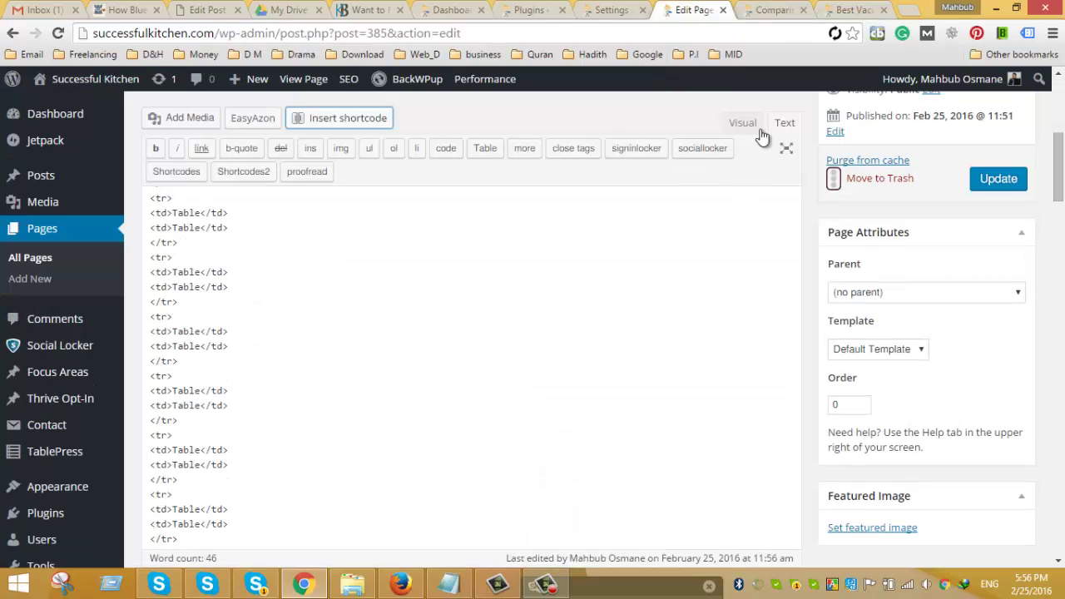
click(743, 123)
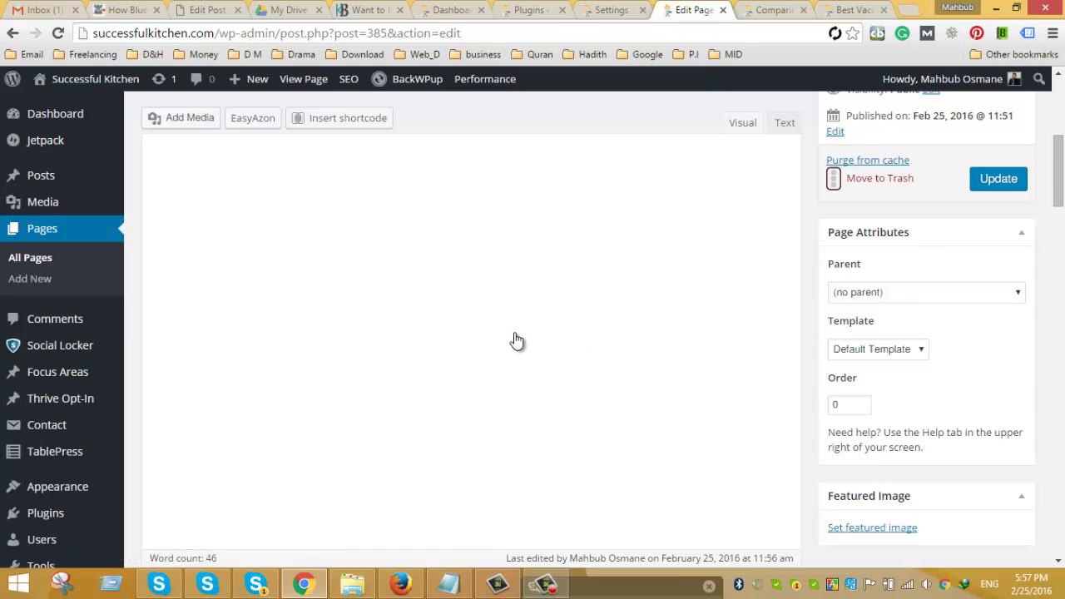
scroll(293, 321, up, 1)
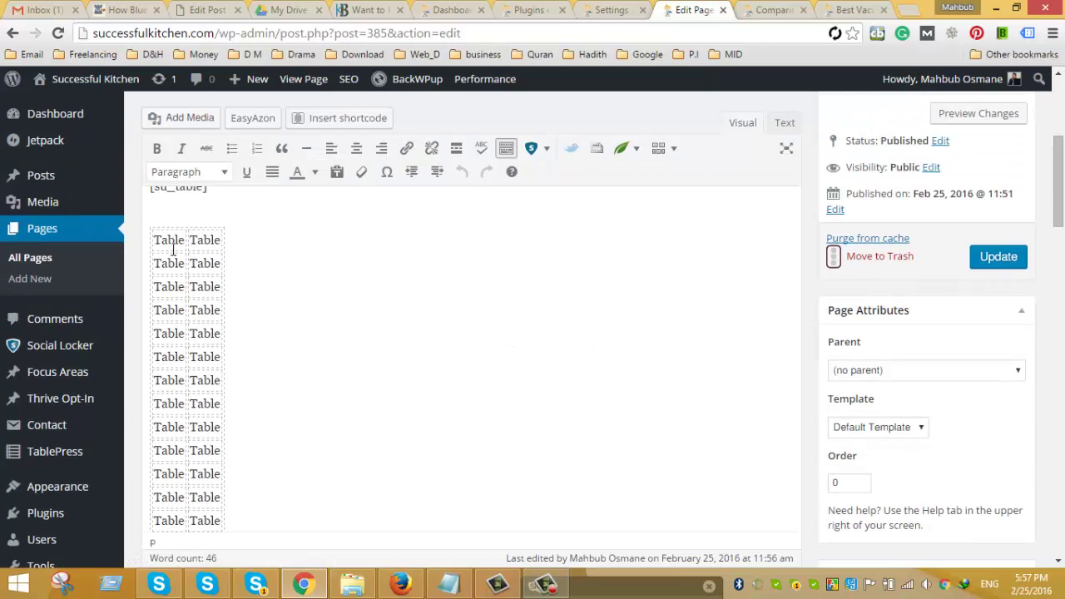
click(174, 242)
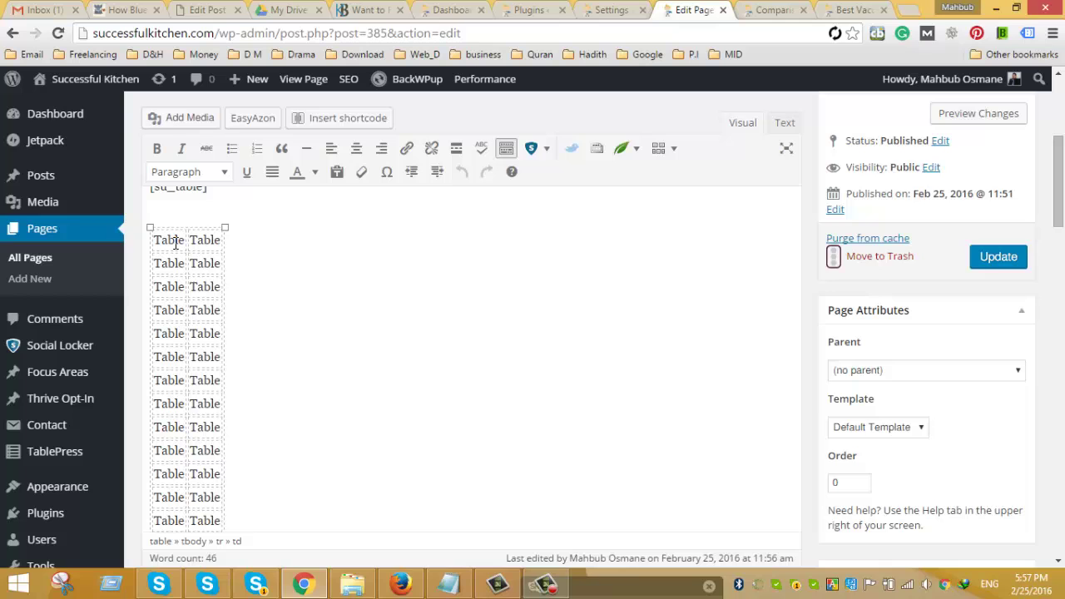
Step: Open and close the media window, return to the table, and scroll down to [/su_table]
click(190, 119)
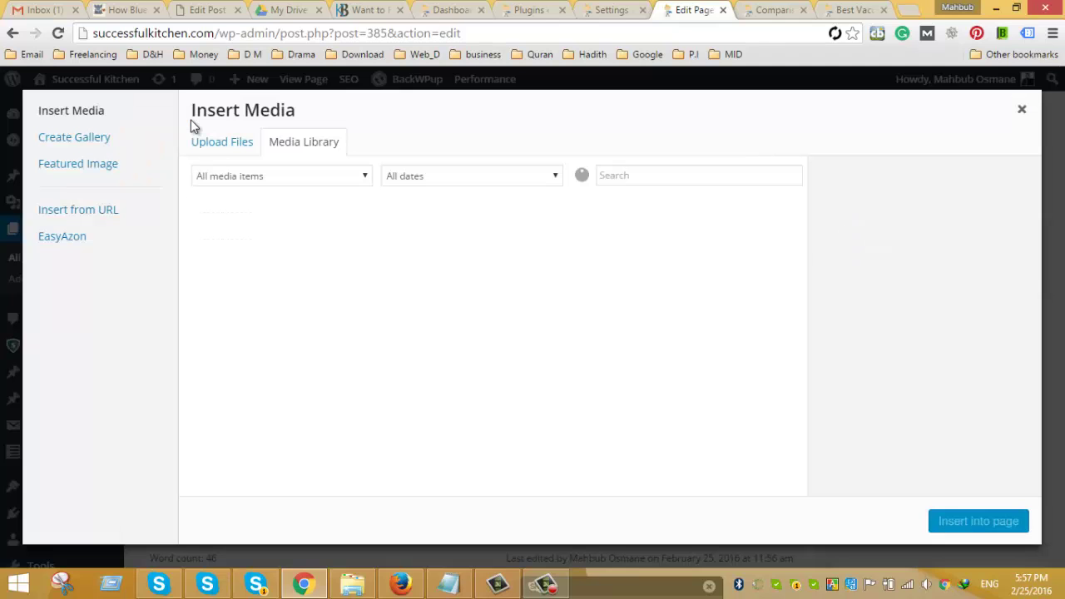
click(1021, 109)
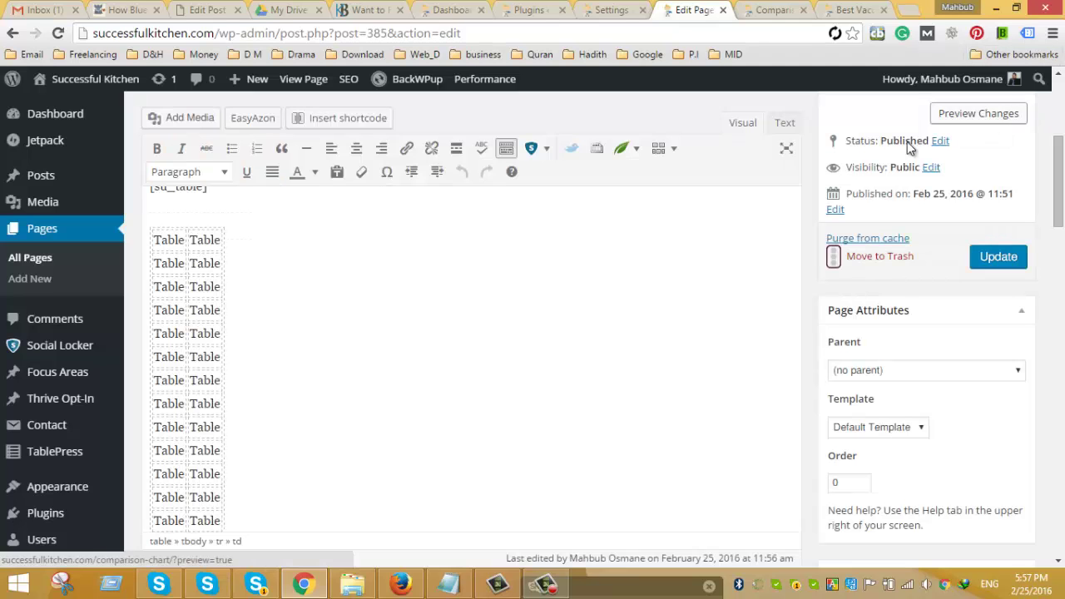
click(203, 244)
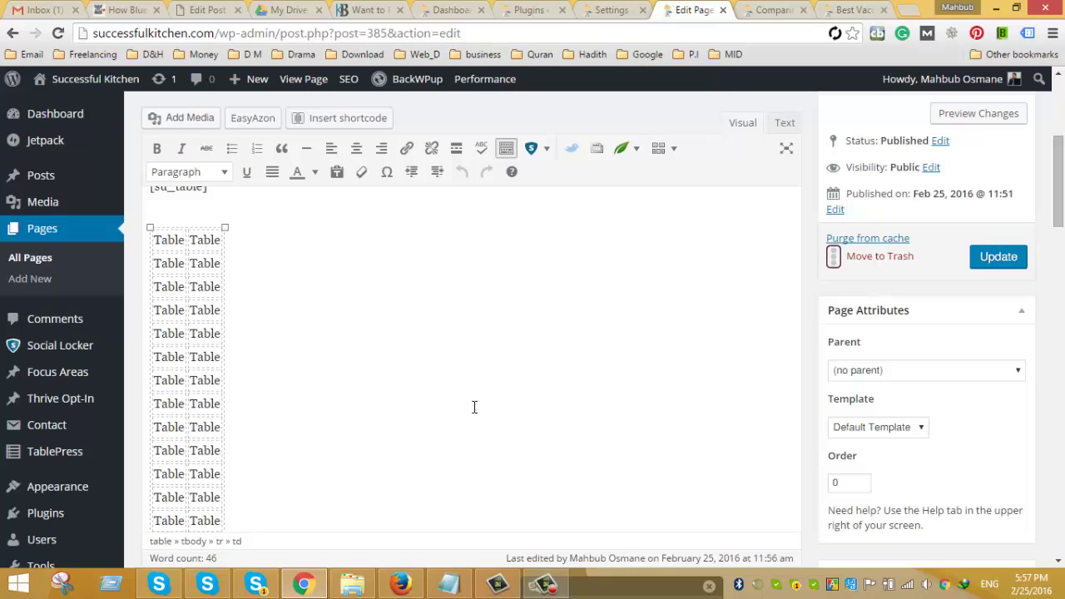
scroll(631, 377, down, 1)
scroll(583, 350, down, 1)
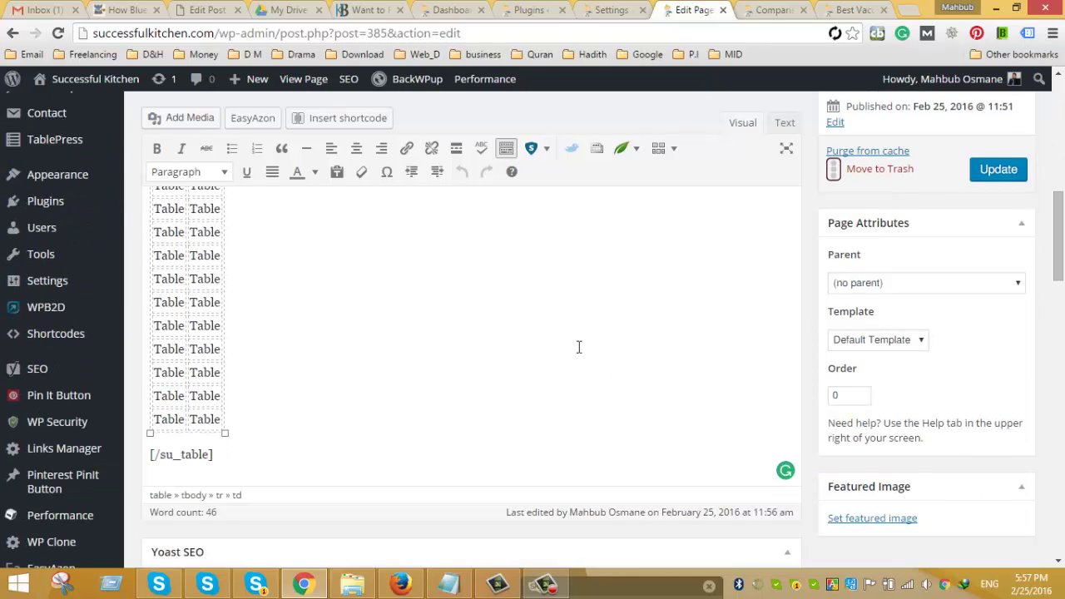